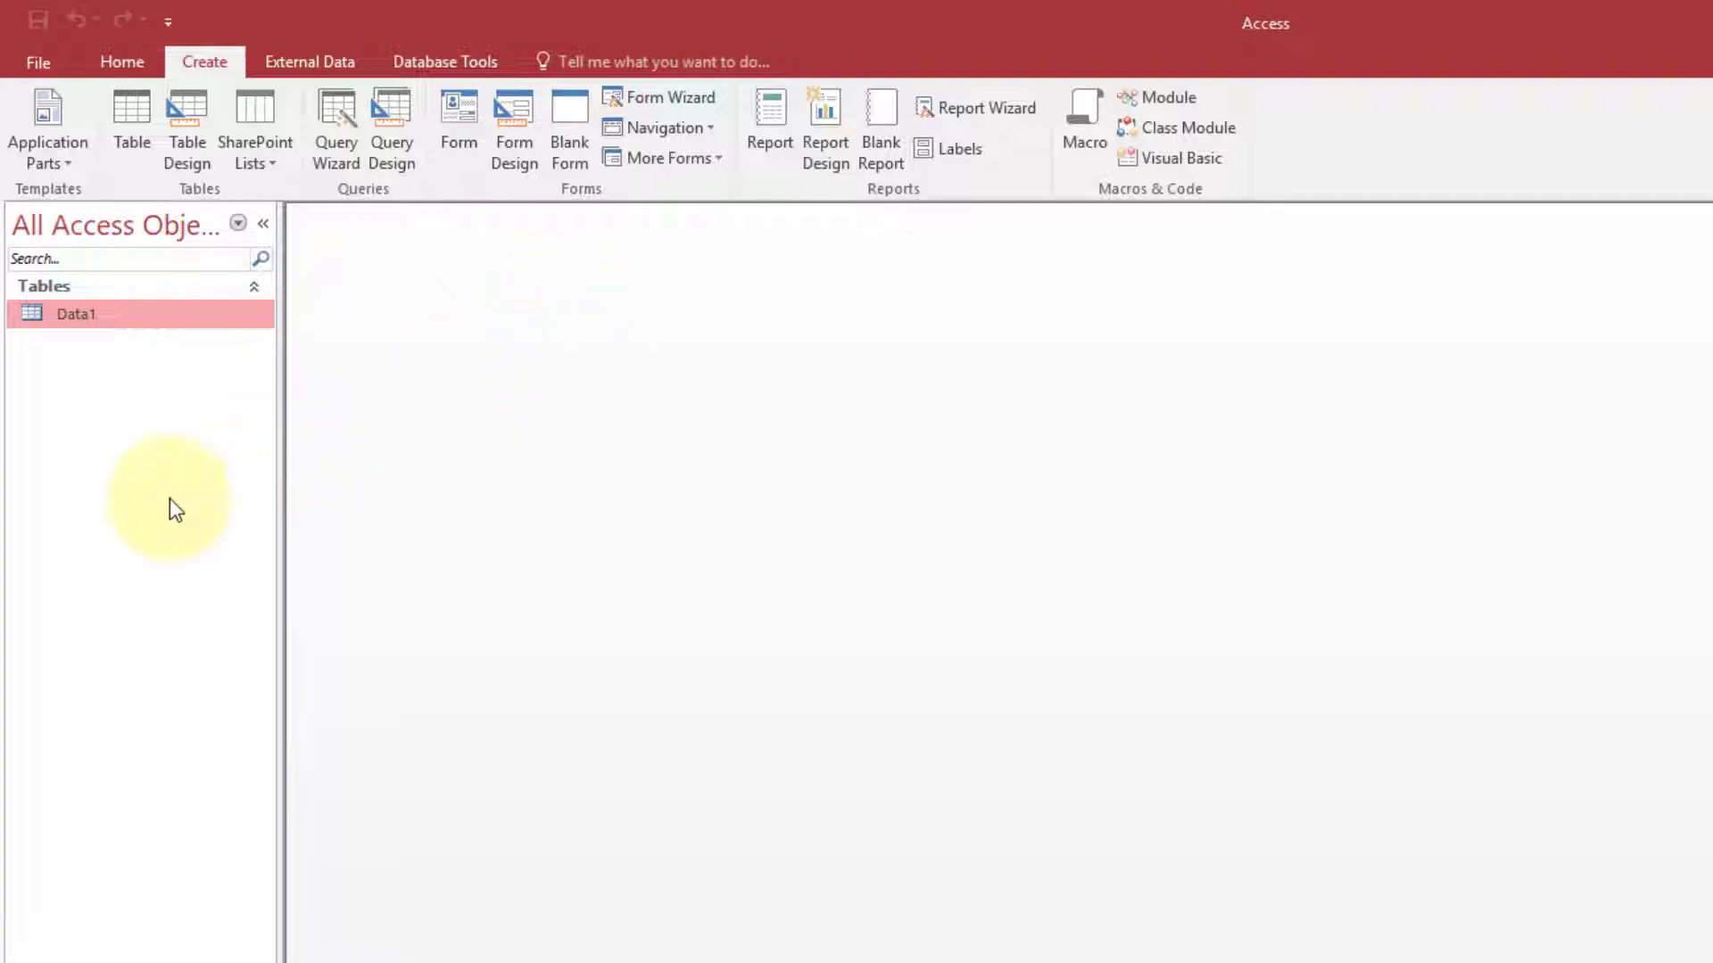
# Open the Data1 table, look through its records and close it
pyautogui.doubleClick(84, 314)
pyautogui.moveTo(607, 278); pyautogui.dragTo(853, 254)
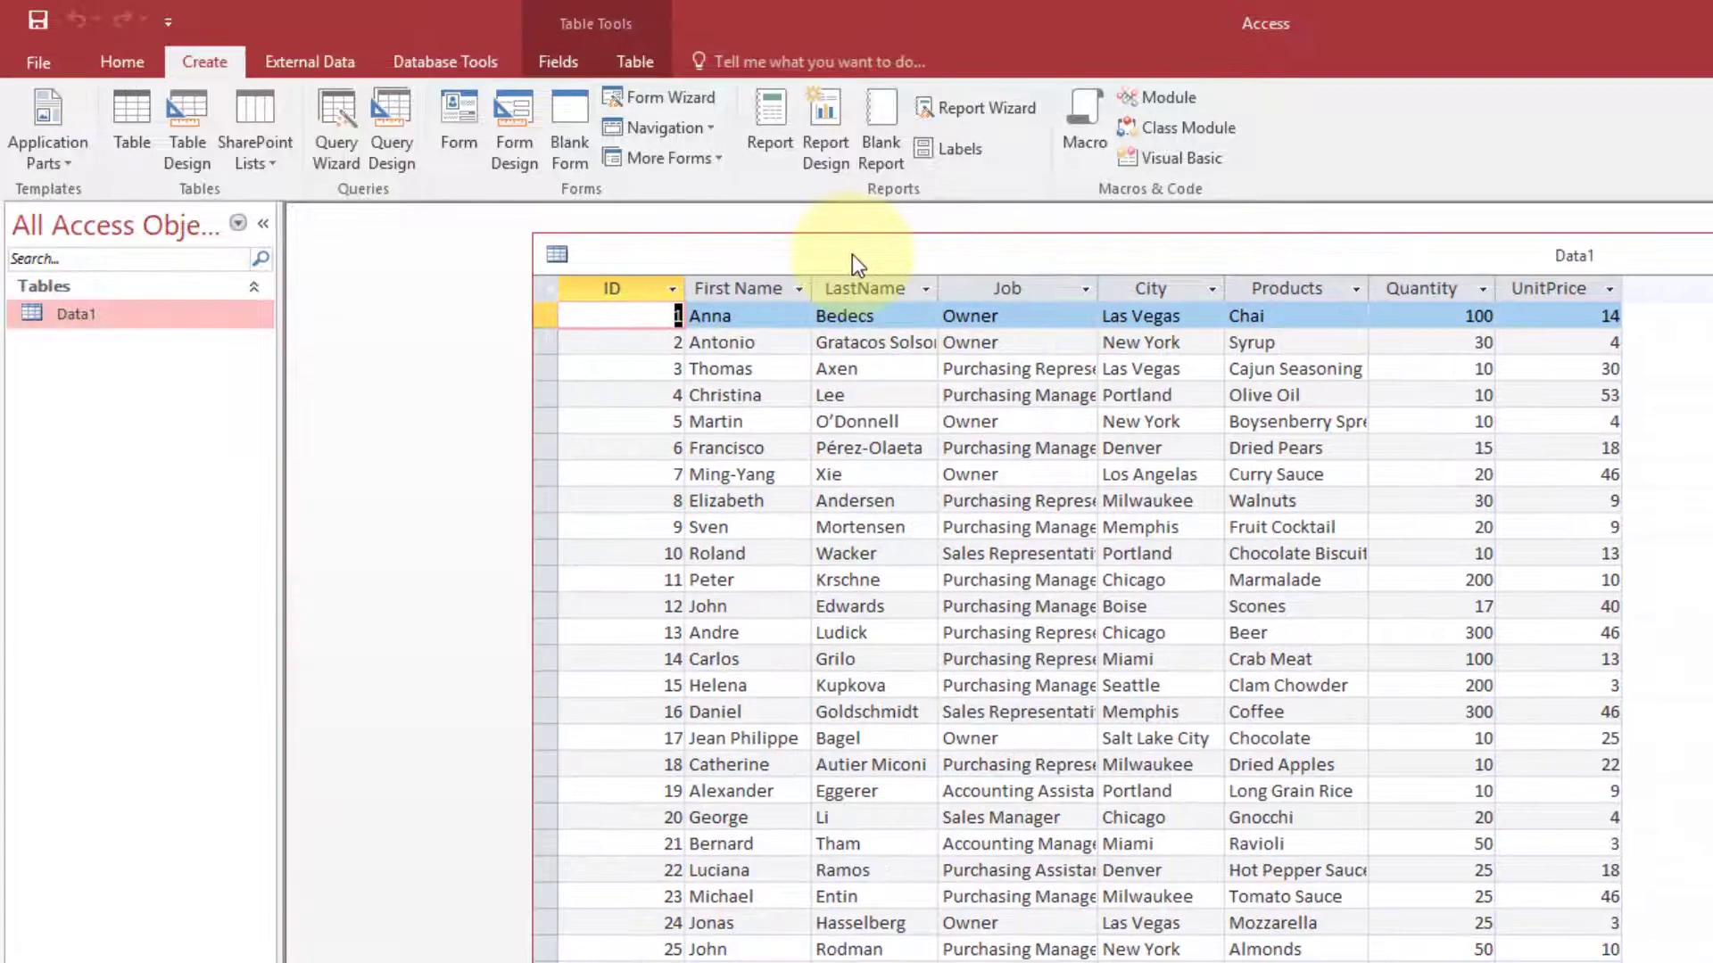
pyautogui.scroll(-13, 1005, 562)
pyautogui.scroll(13, 1008, 560)
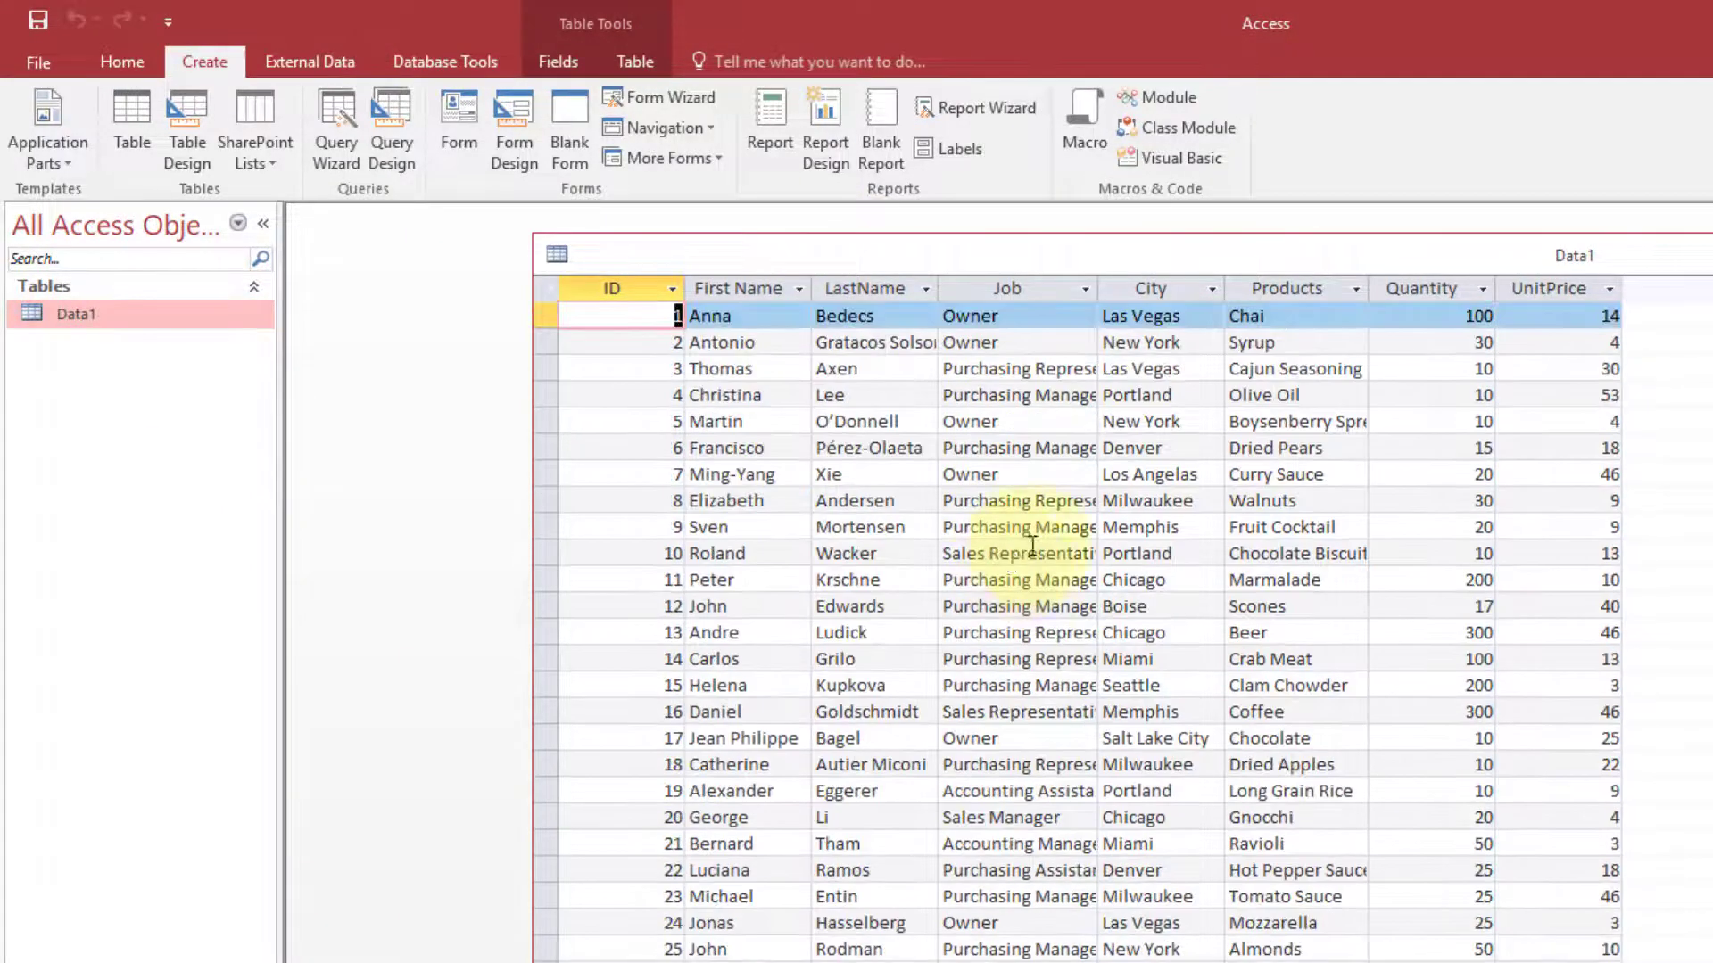
pyautogui.doubleClick(1245, 265)
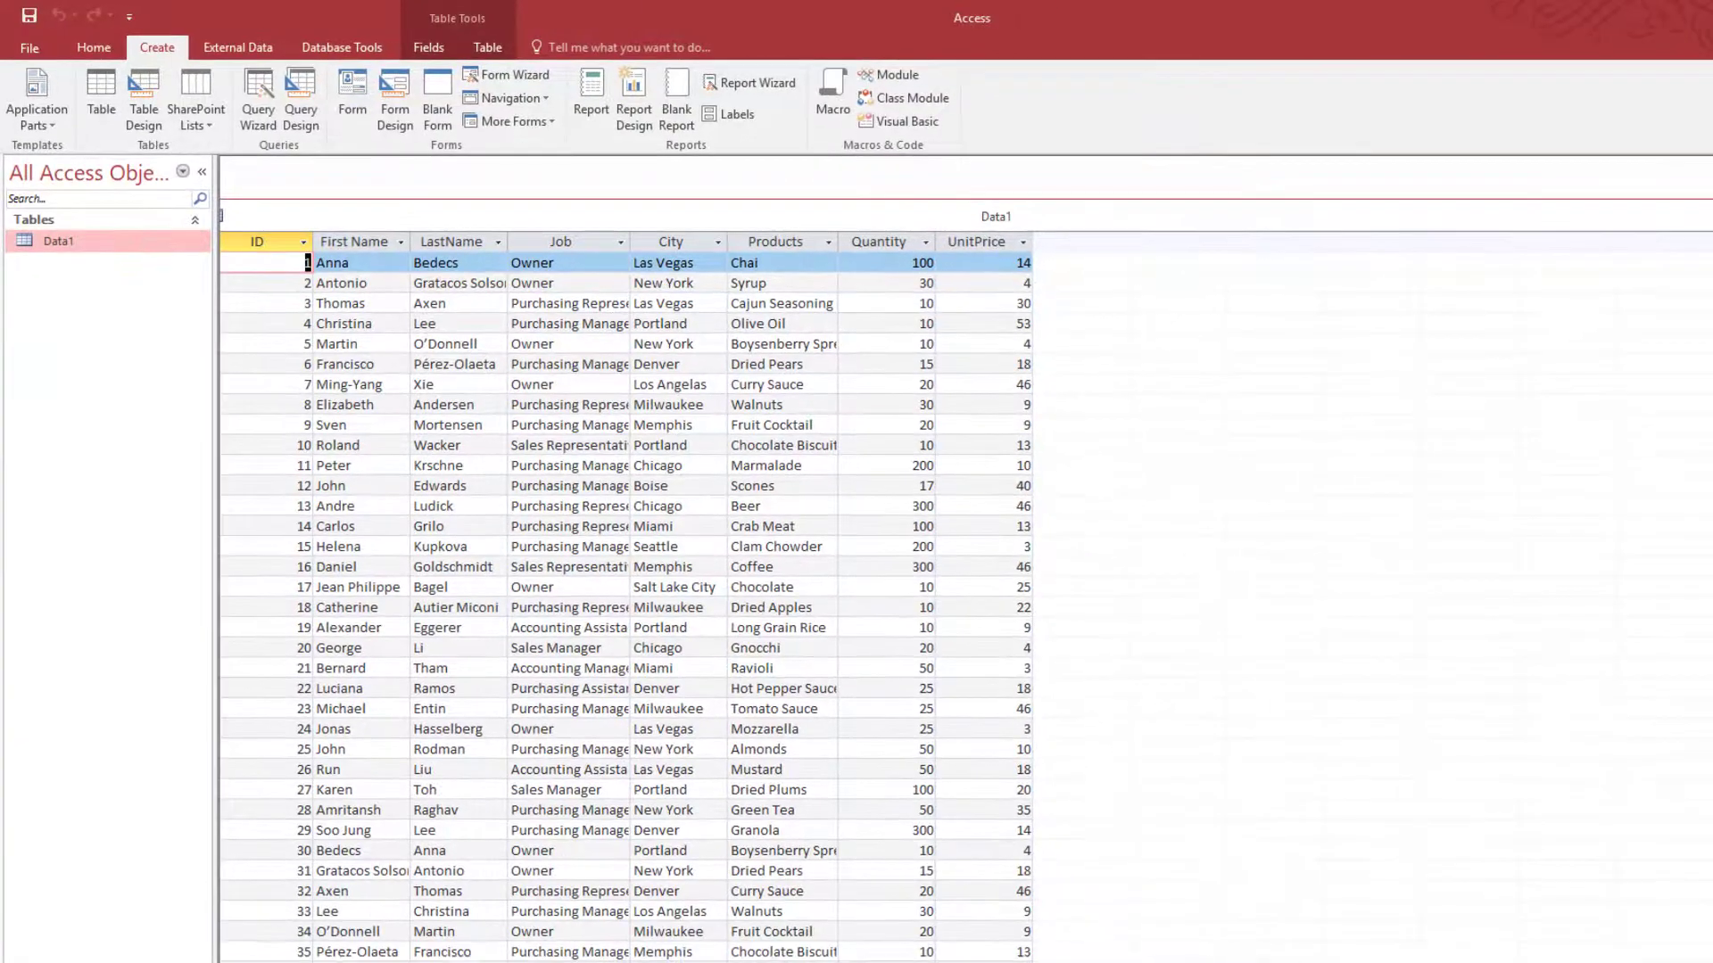
pyautogui.click(1704, 217)
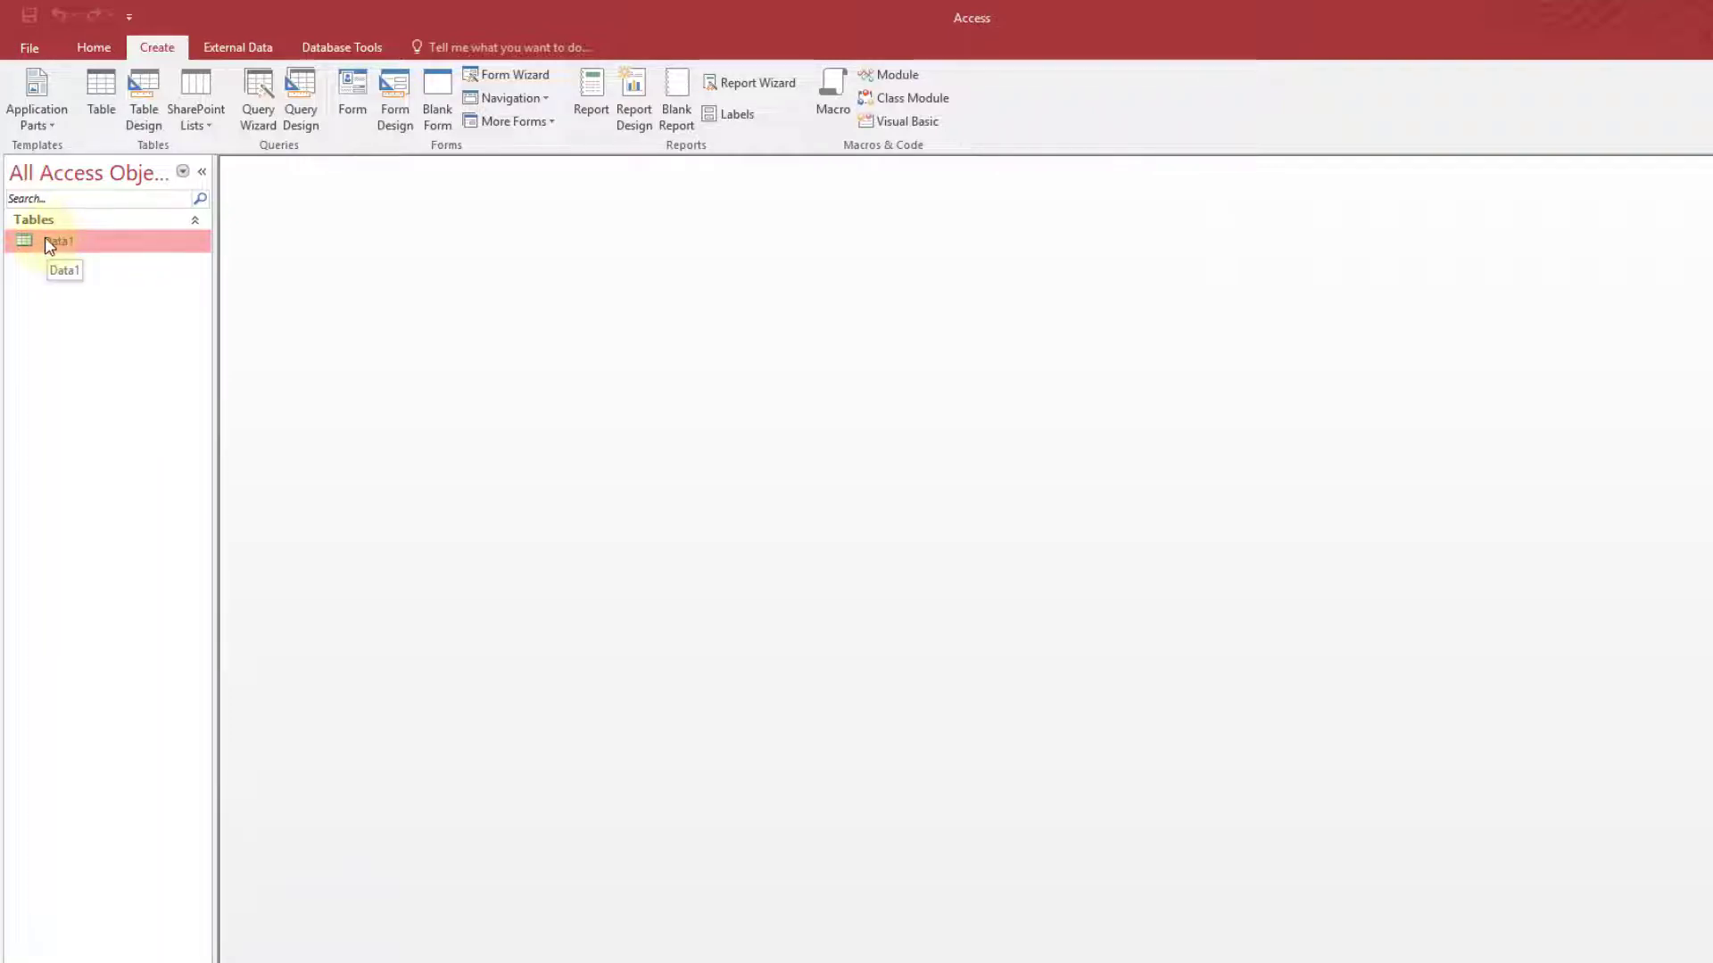
# Create a basic report from the Data1 table and look through its records in Layout View
pyautogui.click(589, 93)
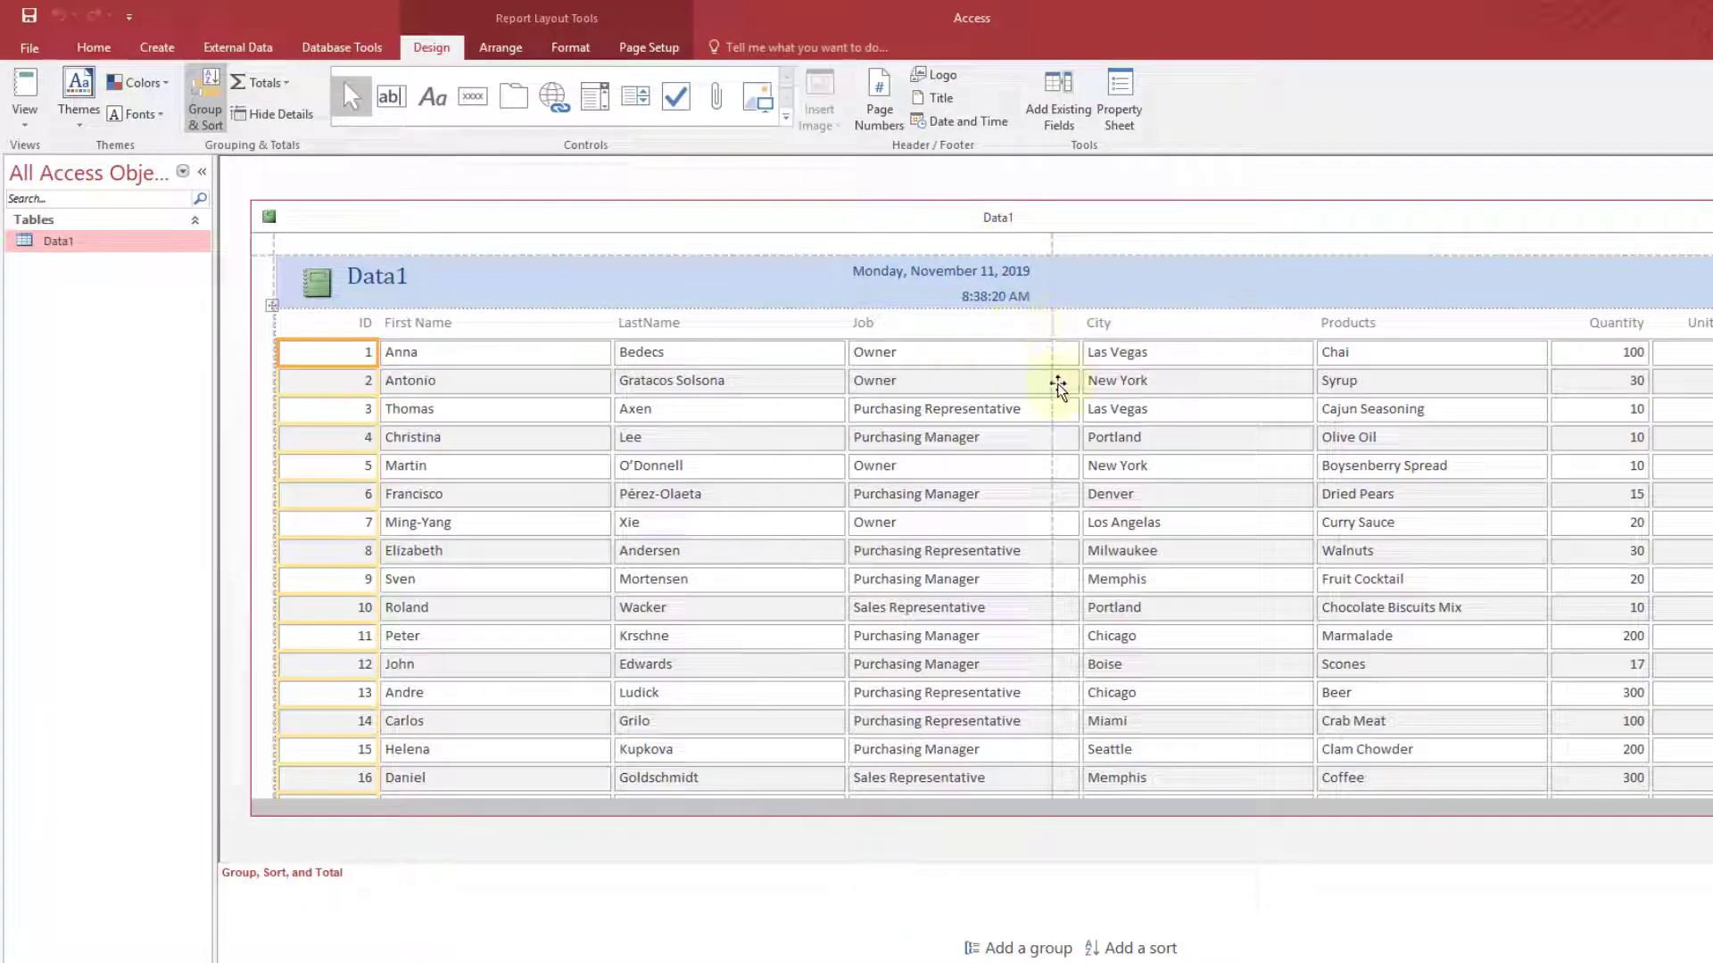
pyautogui.scroll(-5, 1068, 528)
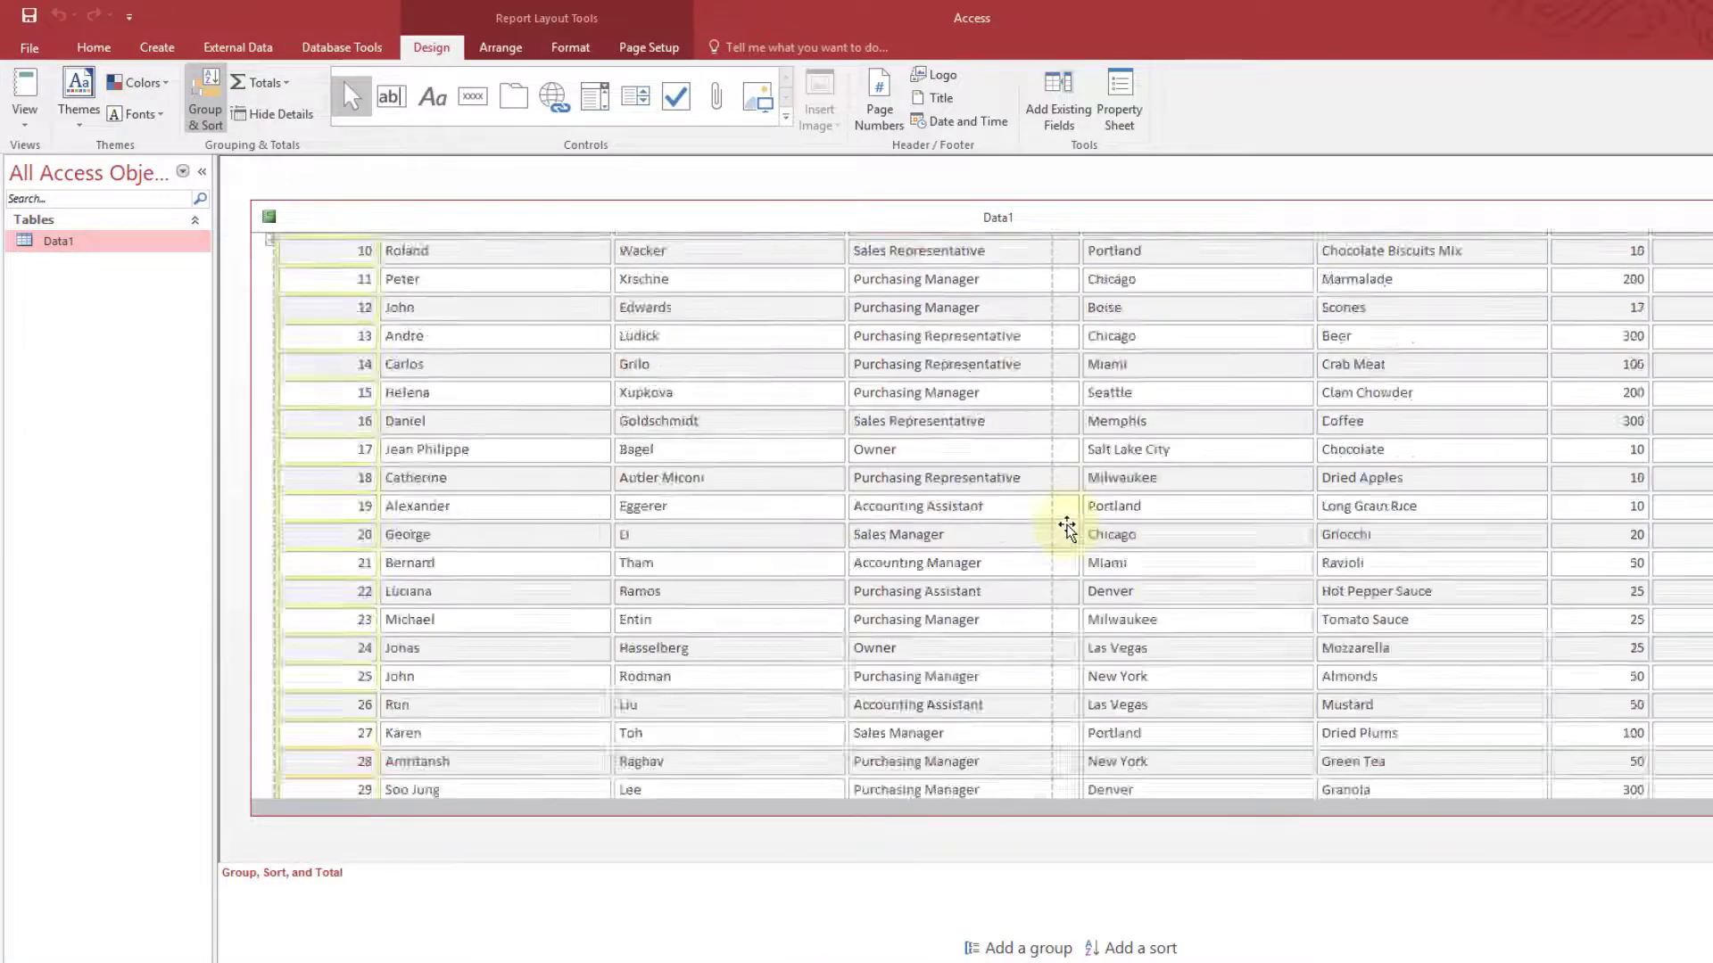
pyautogui.scroll(-3, 1067, 528)
pyautogui.scroll(10, 1068, 528)
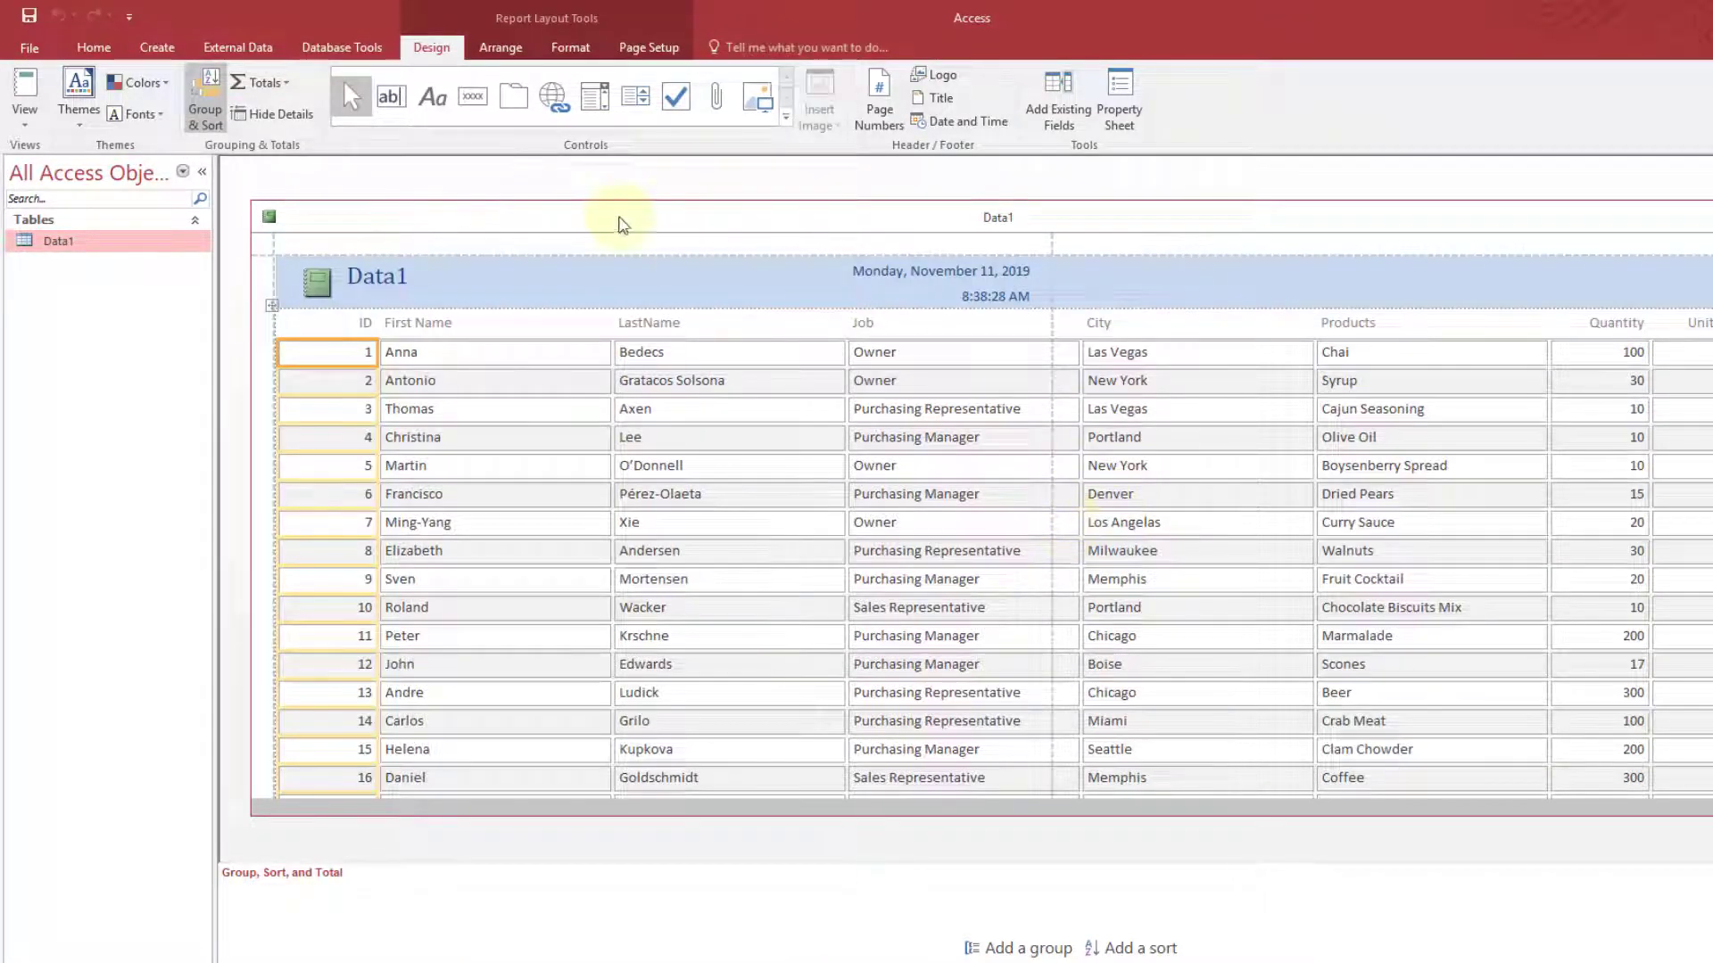
# Review the basic Data1 report in Report View and close it without saving
pyautogui.click(24, 111)
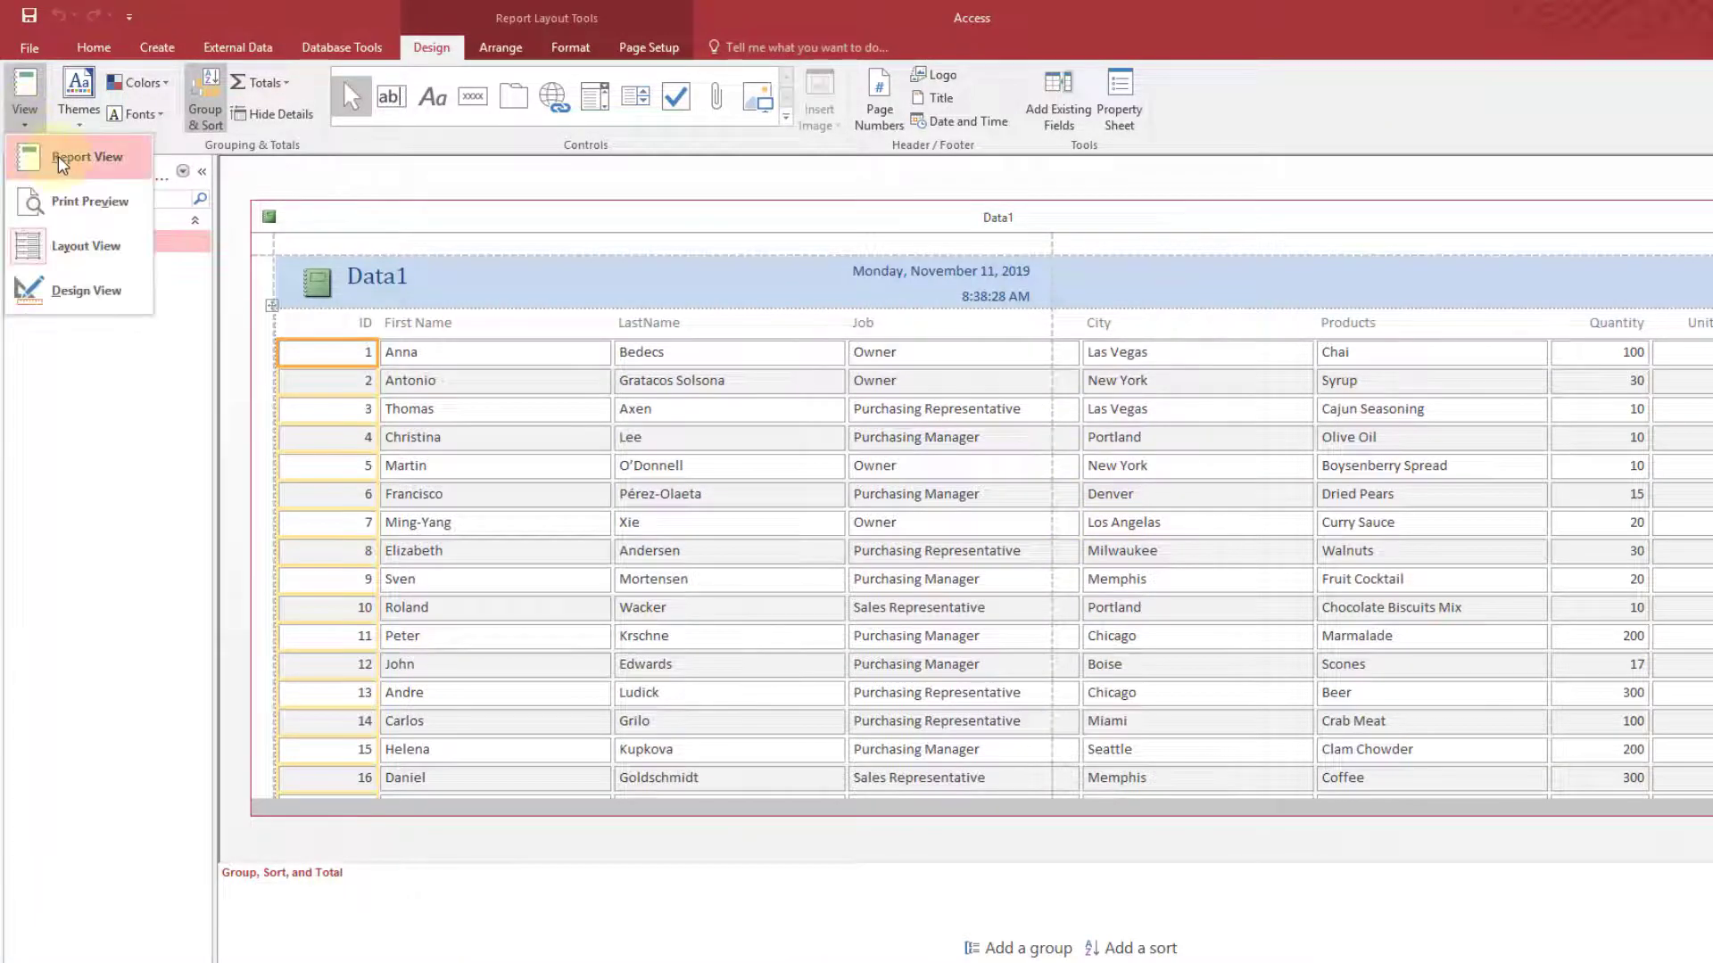
pyautogui.click(62, 160)
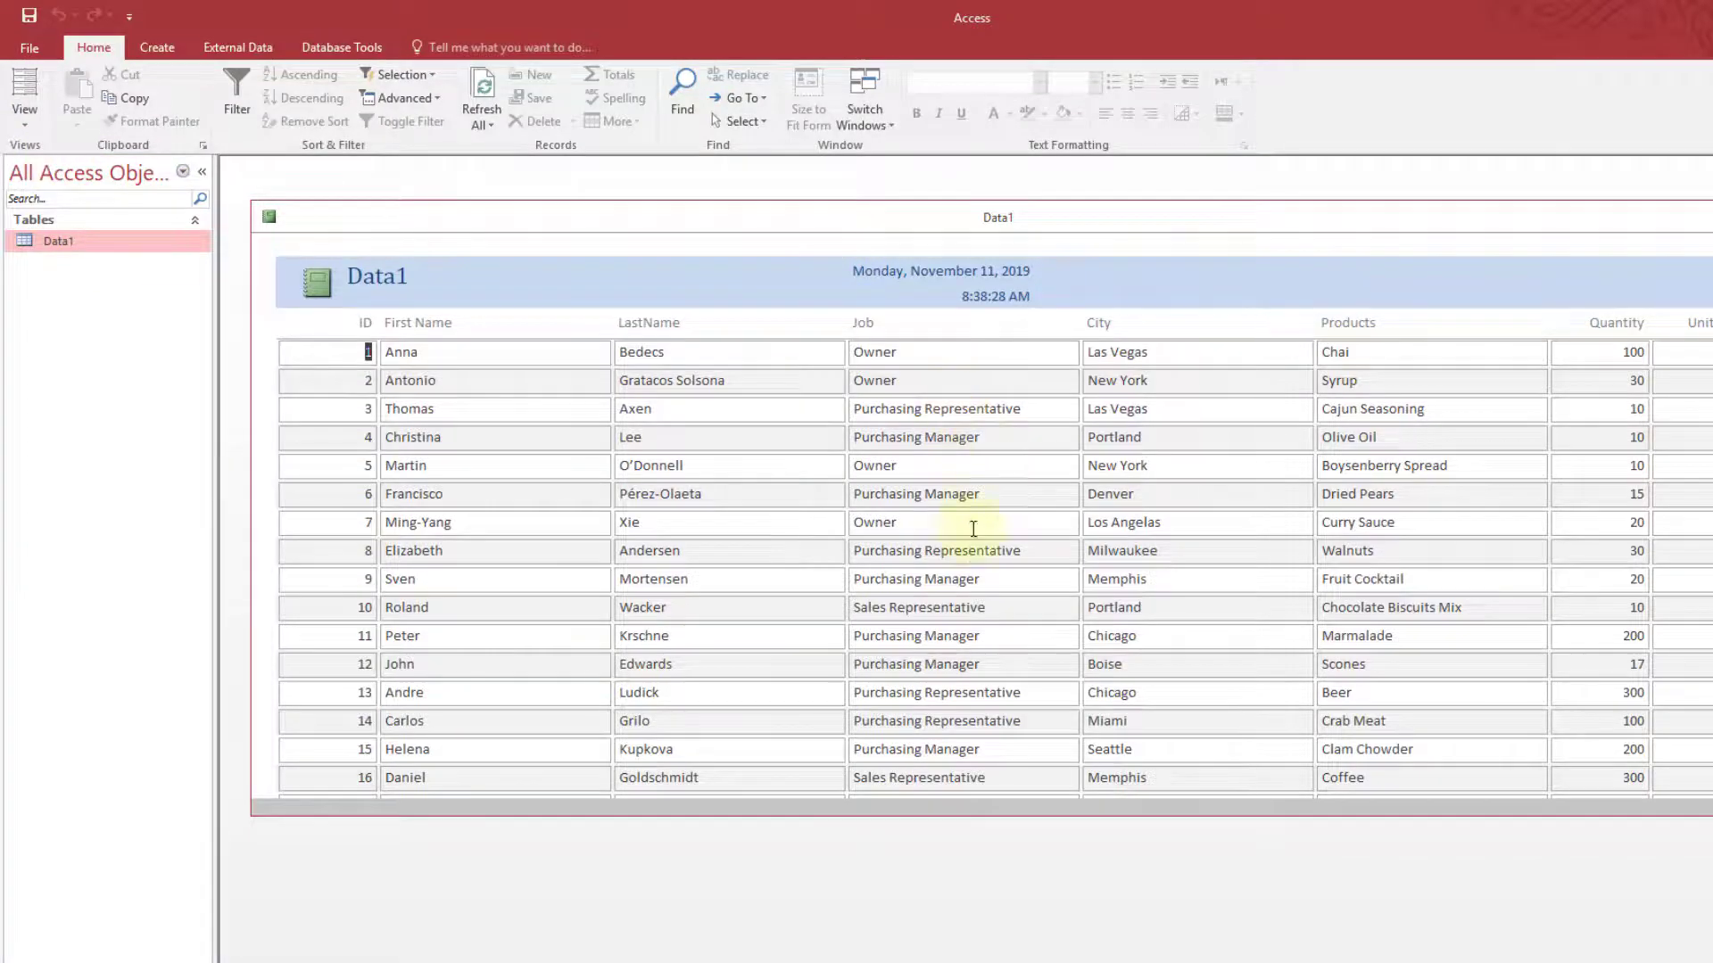
pyautogui.scroll(-10, 974, 554)
pyautogui.scroll(-5, 973, 554)
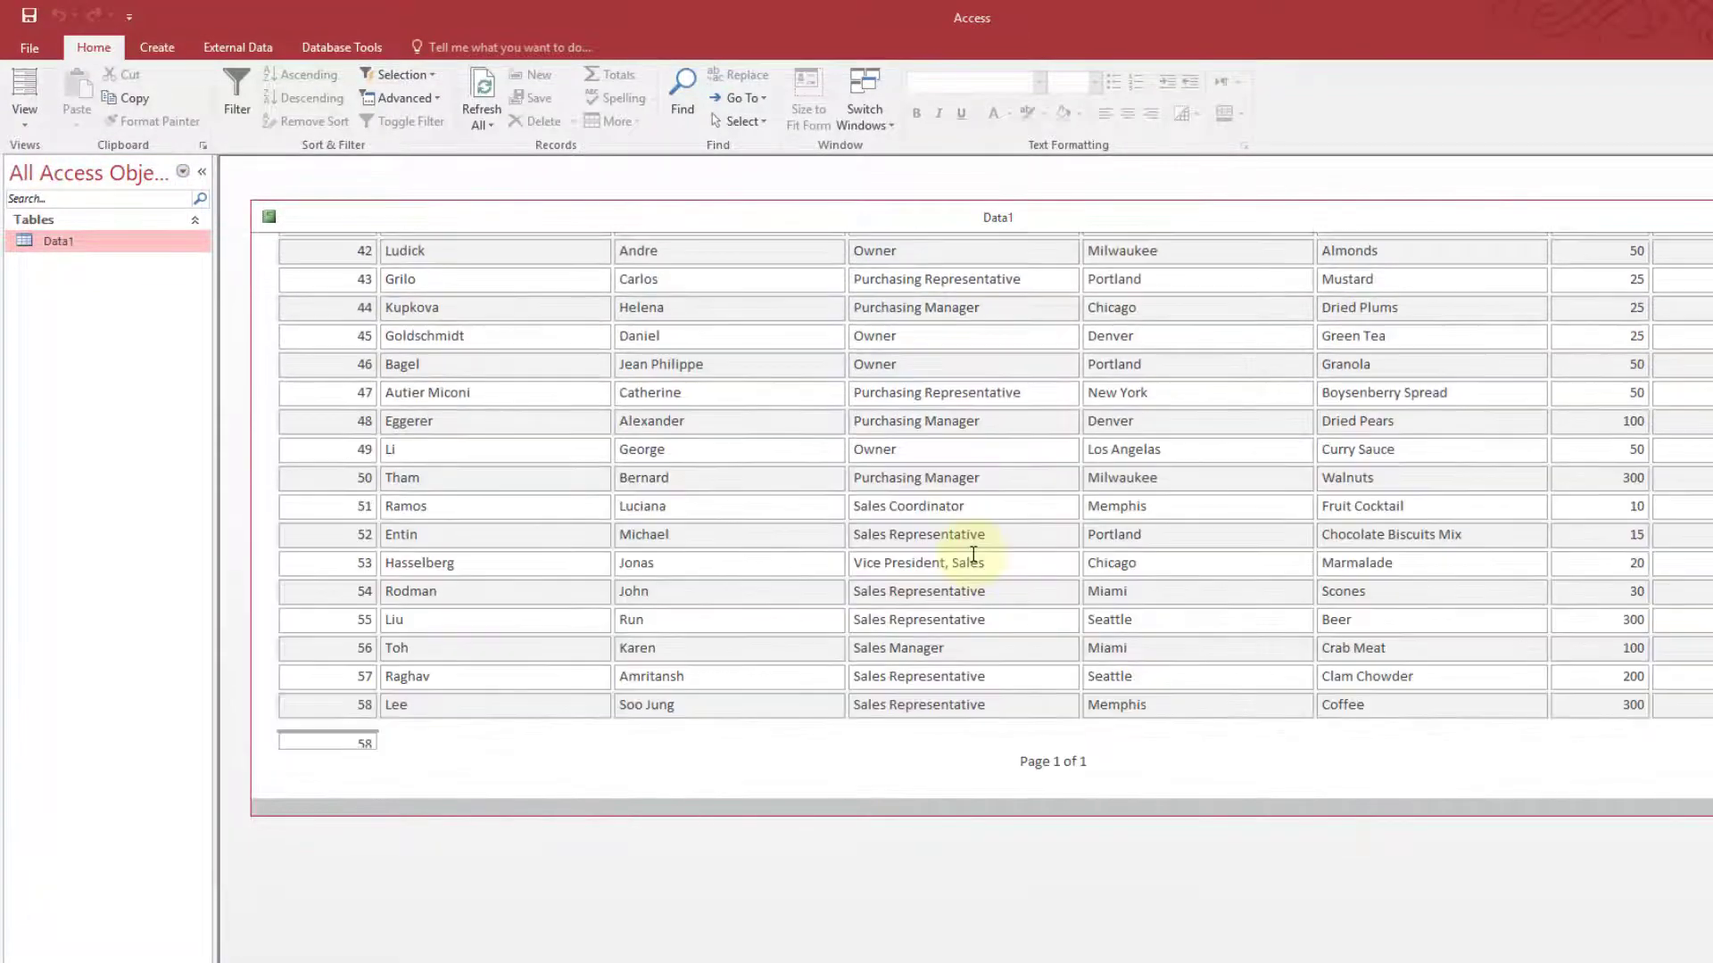
pyautogui.scroll(12, 973, 554)
pyautogui.scroll(4, 974, 555)
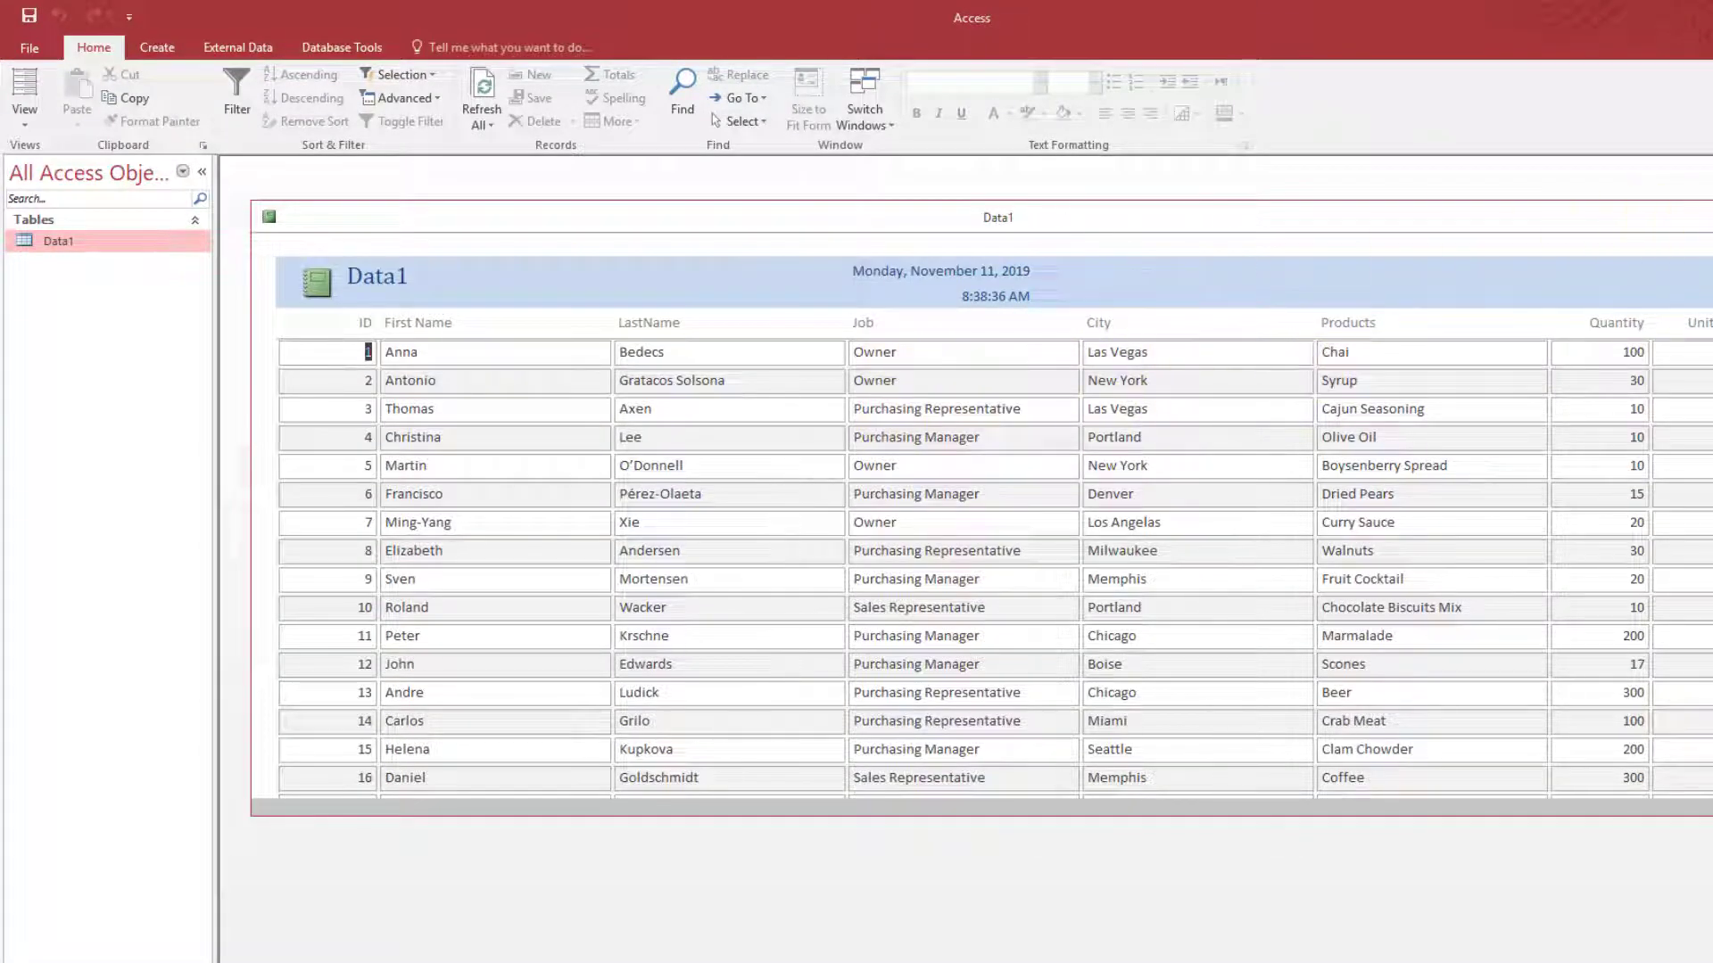
pyautogui.click(1712, 217)
pyautogui.click(982, 583)
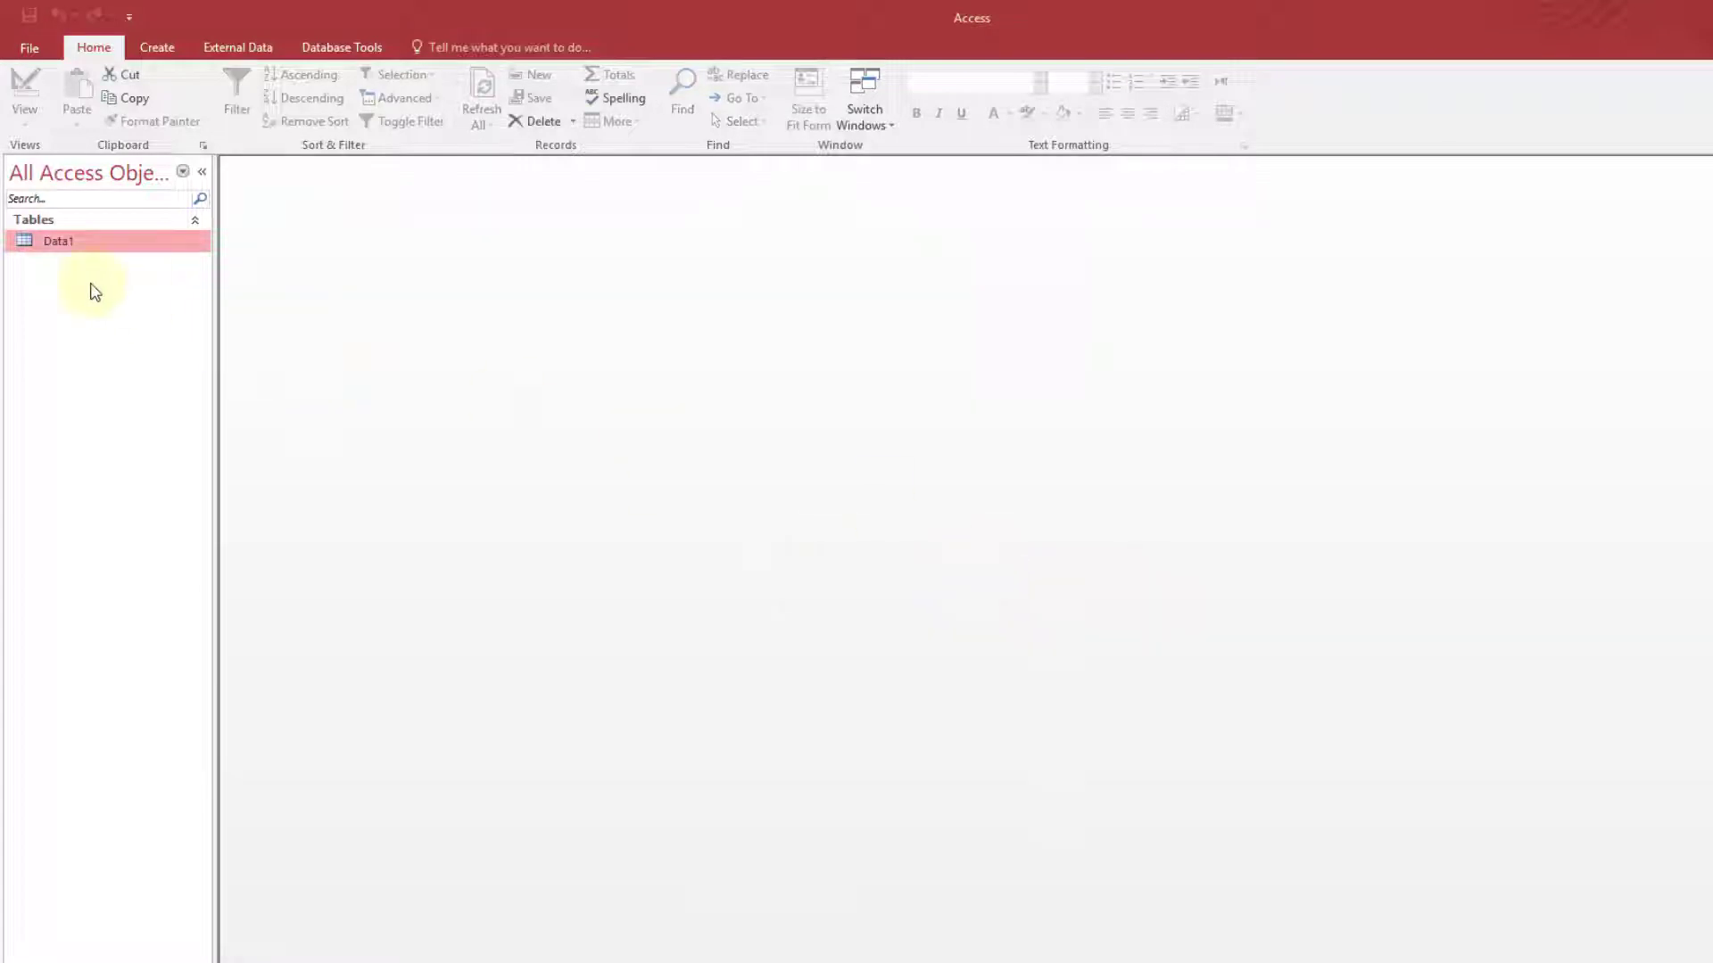
# Start the Report Wizard on the Data1 table and include all of its fields in the report
pyautogui.click(158, 51)
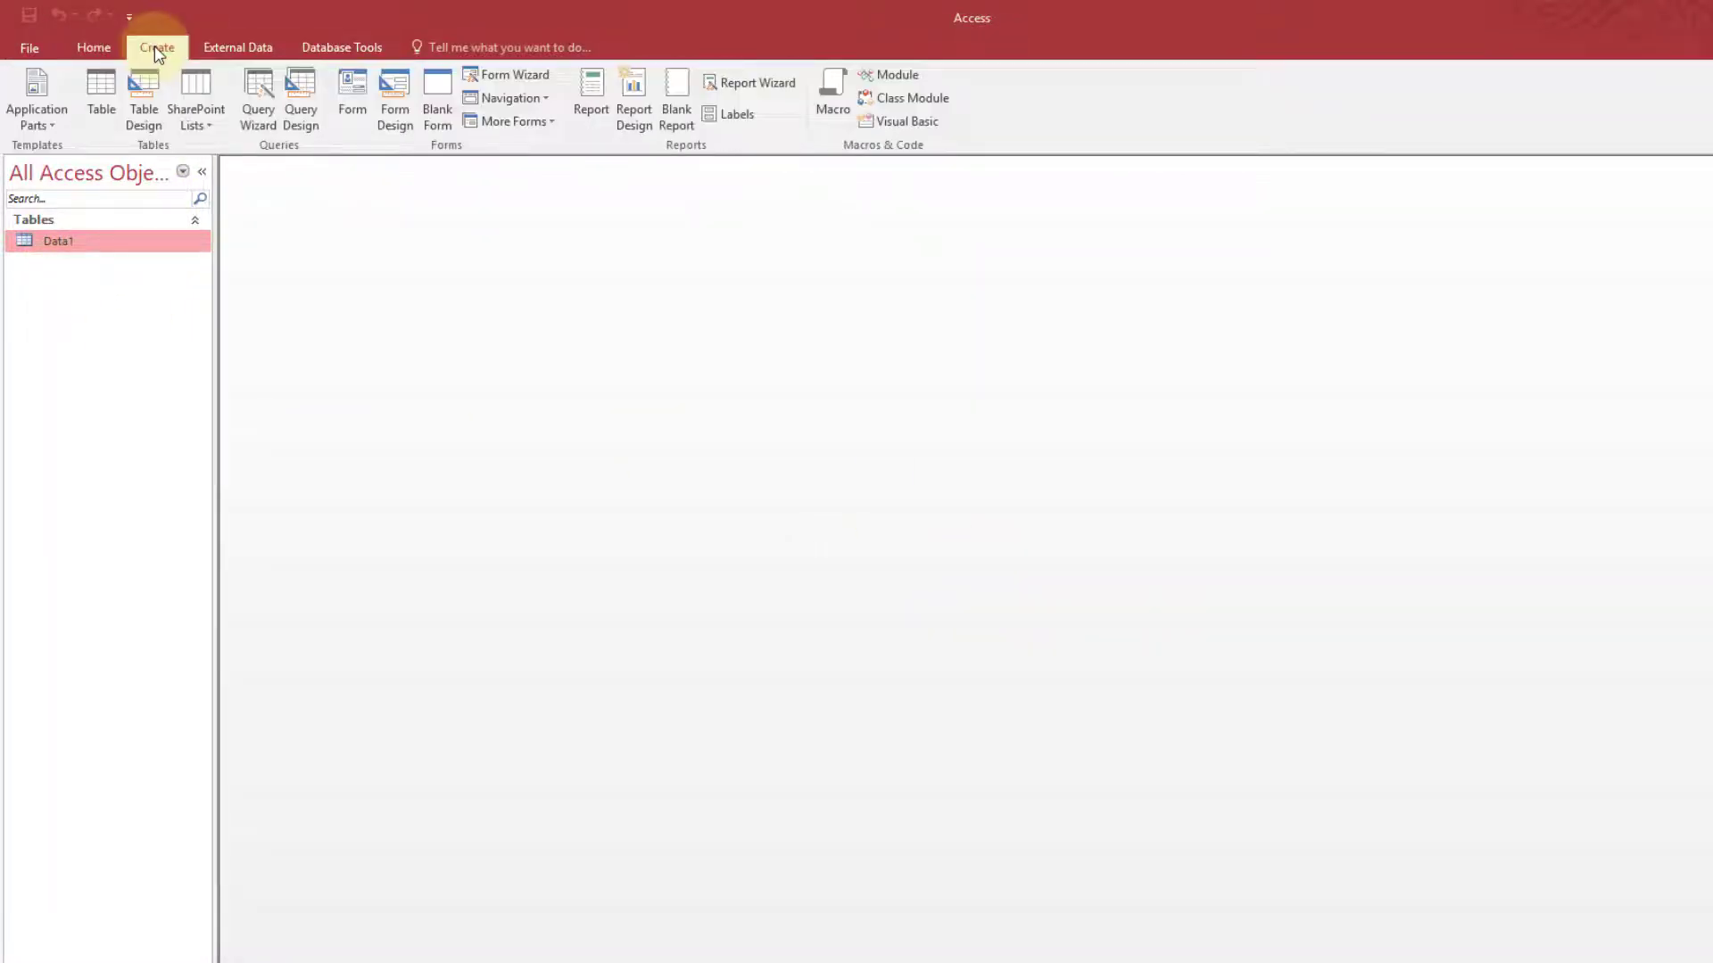
pyautogui.click(749, 89)
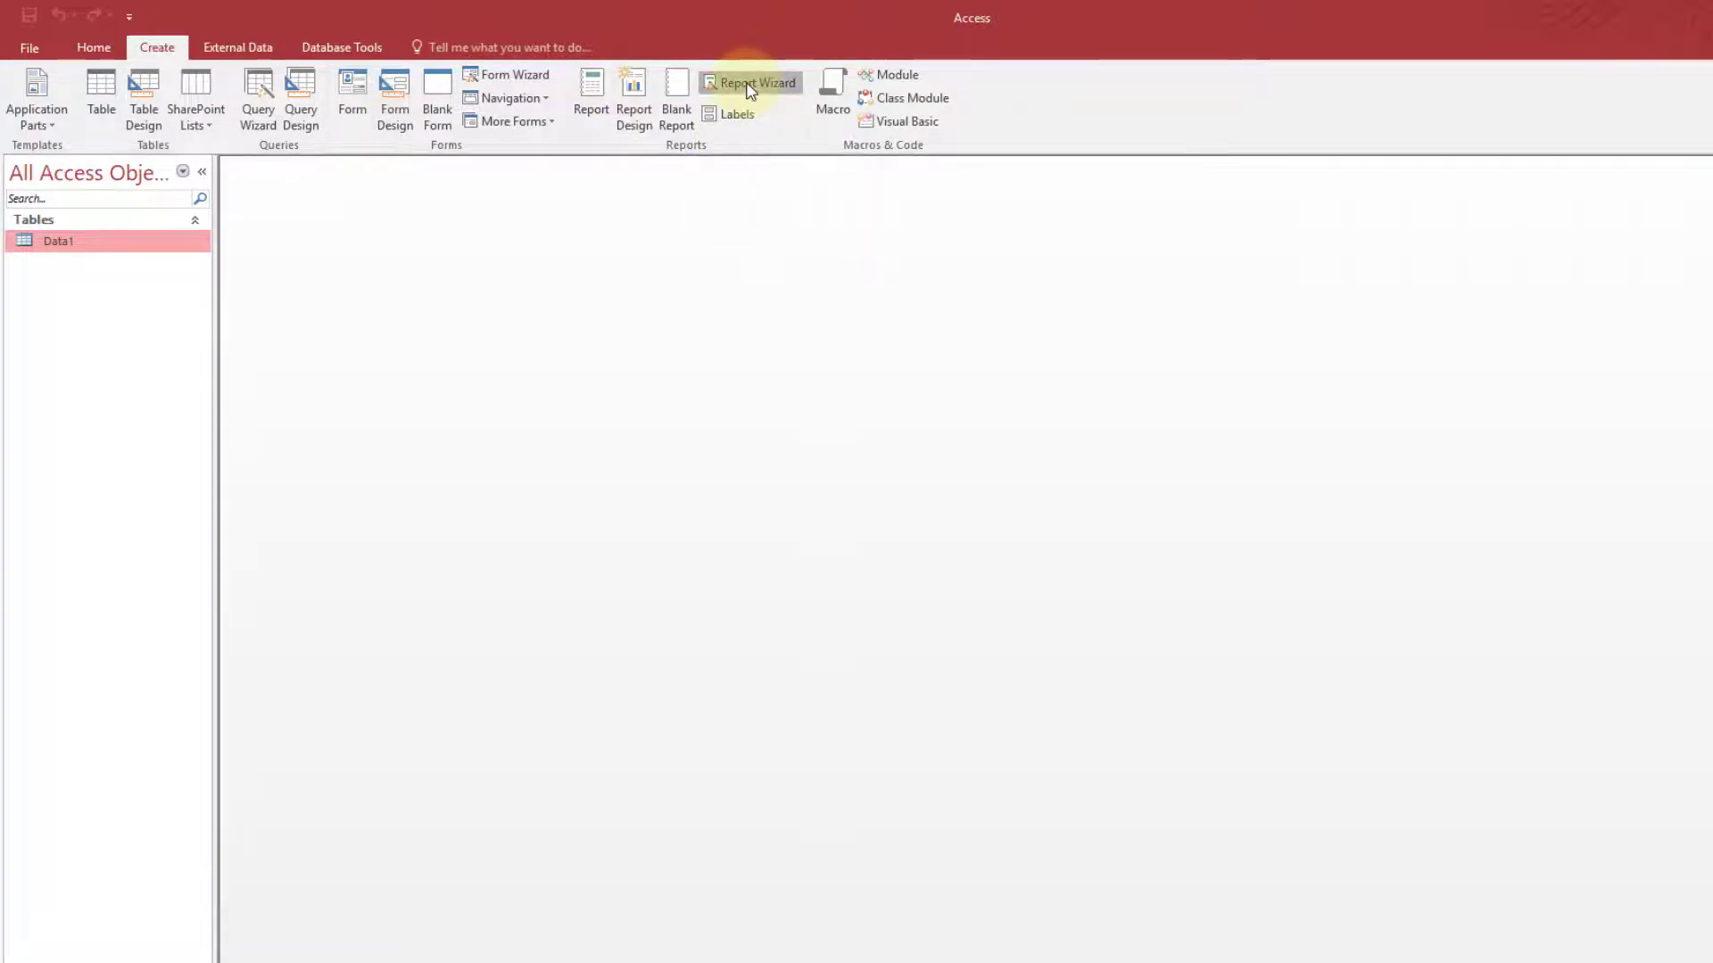
pyautogui.moveTo(880, 224); pyautogui.dragTo(527, 229)
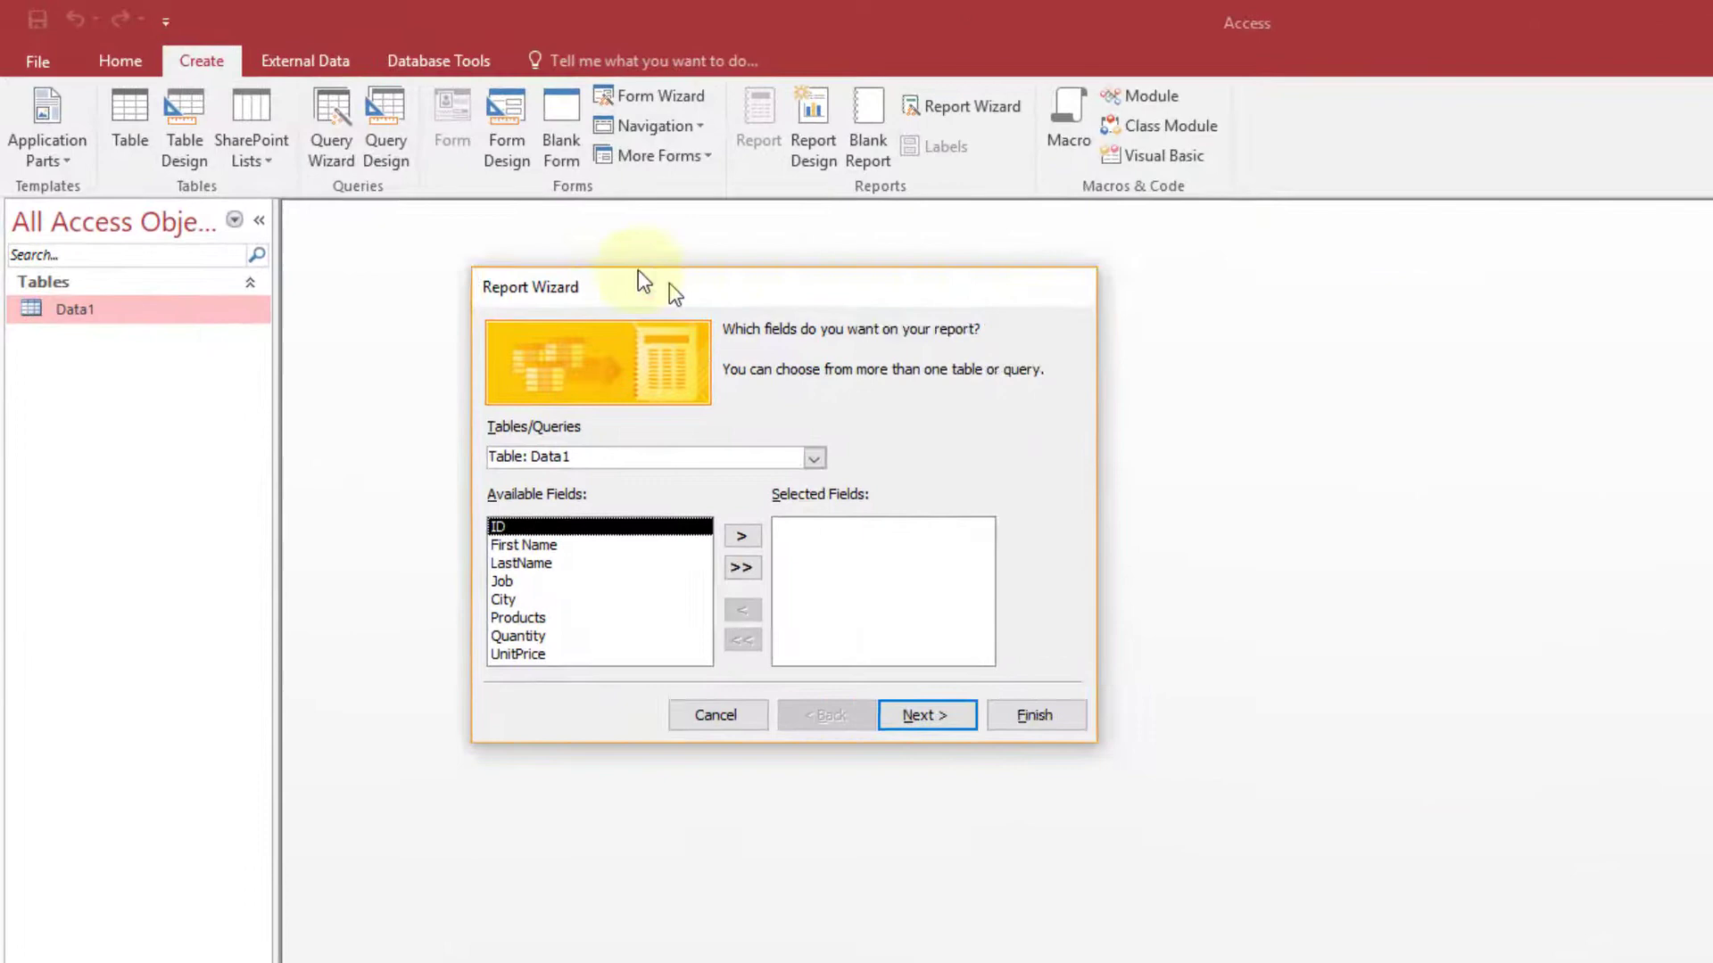
pyautogui.moveTo(645, 282); pyautogui.dragTo(495, 237)
pyautogui.click(649, 413)
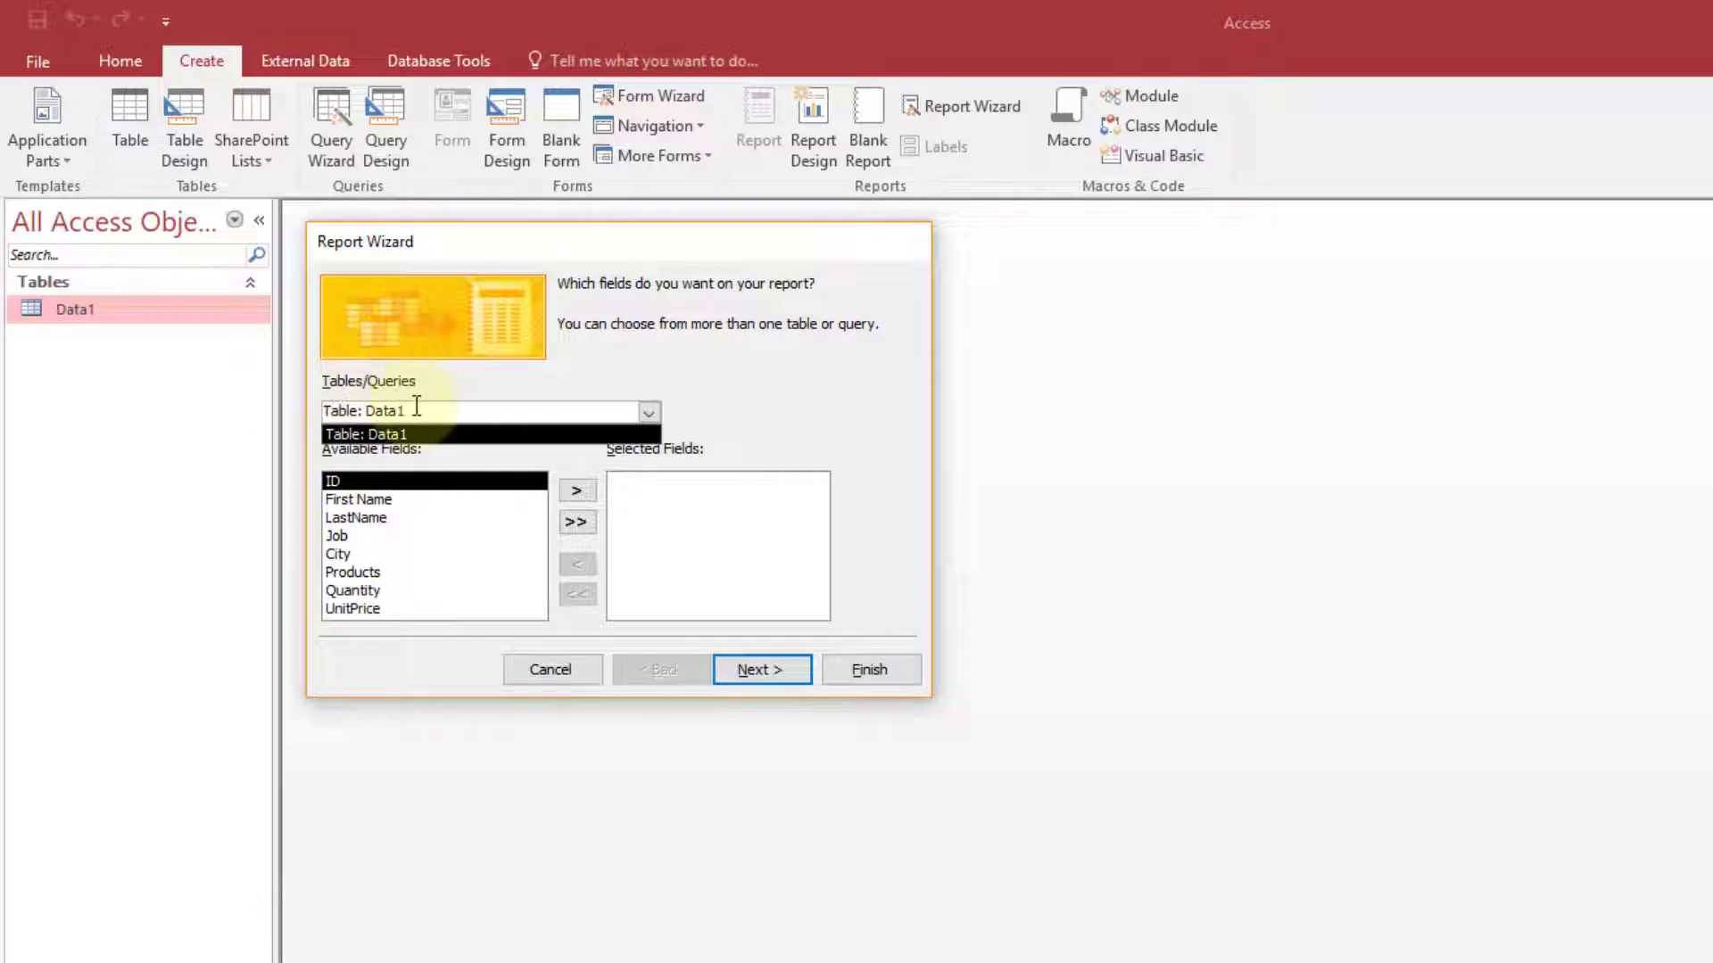
pyautogui.click(449, 389)
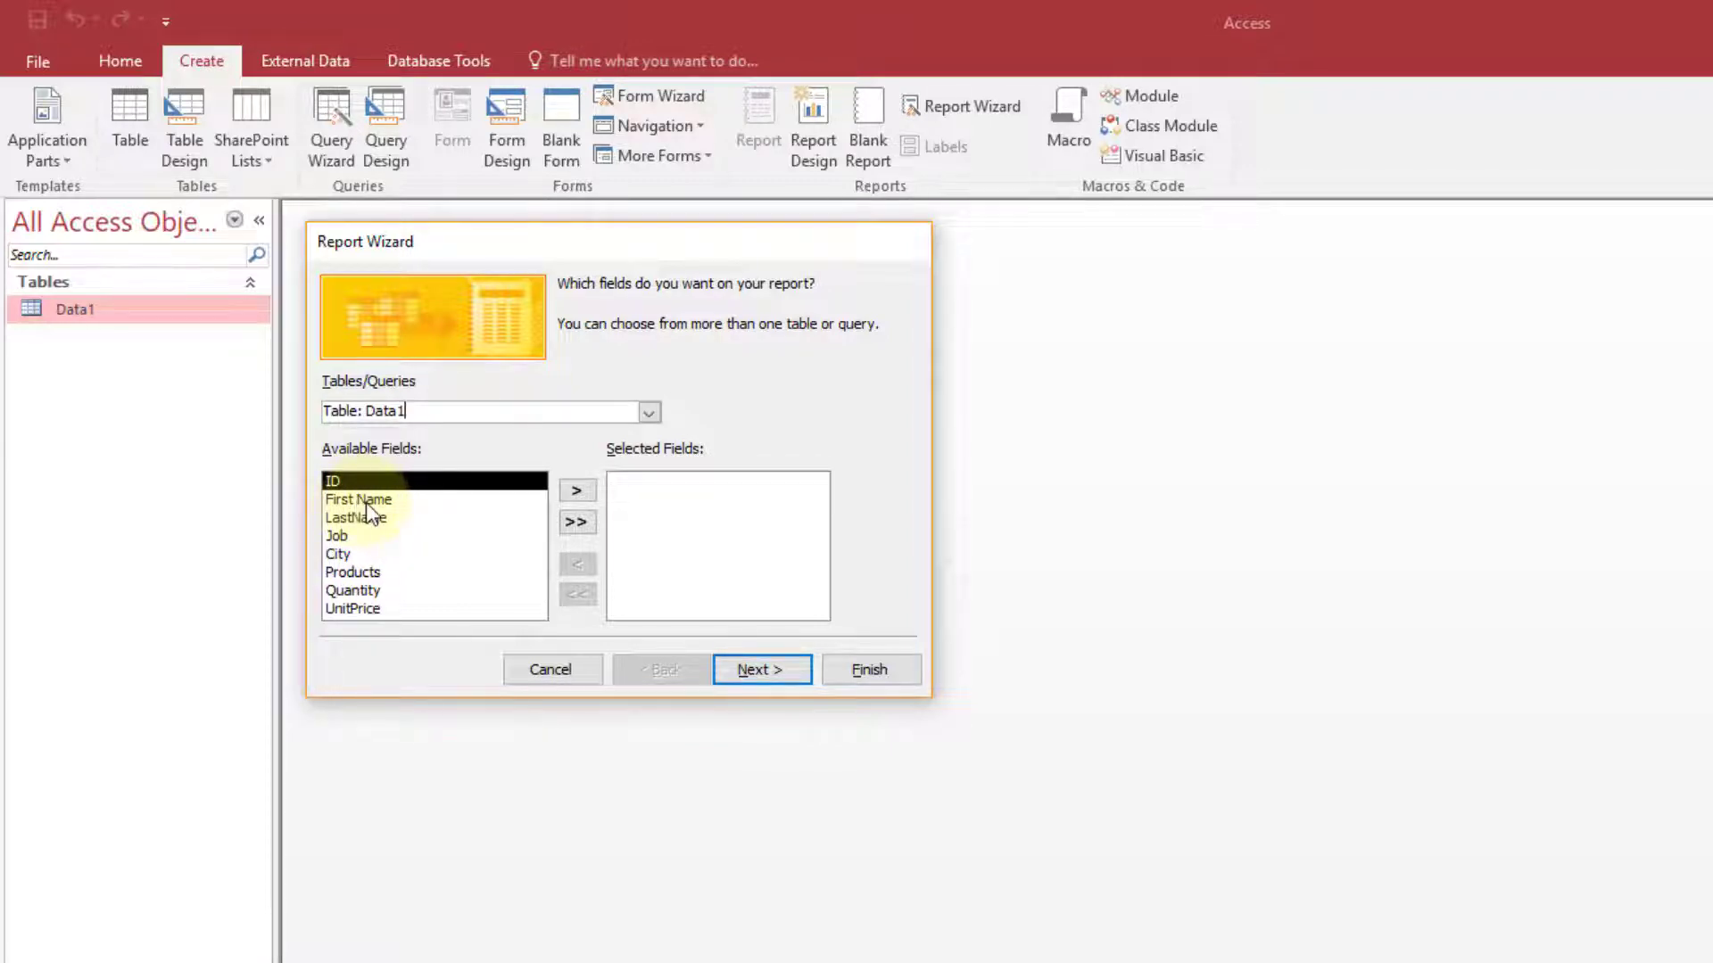
pyautogui.click(577, 523)
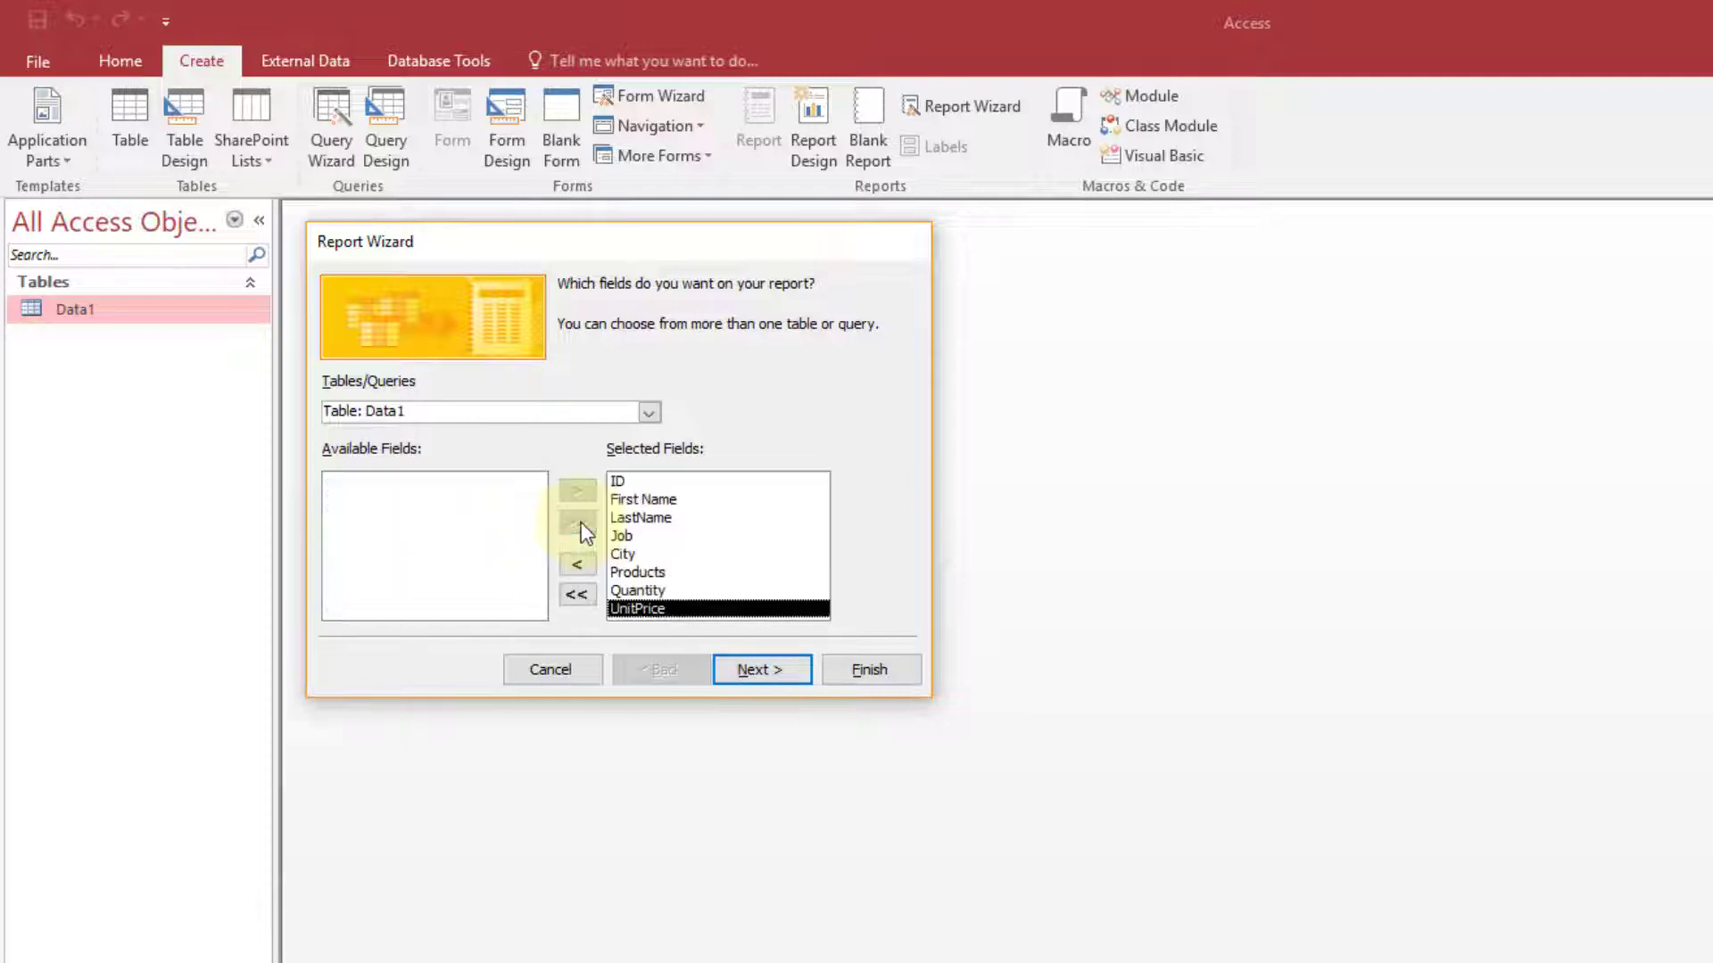
pyautogui.click(764, 669)
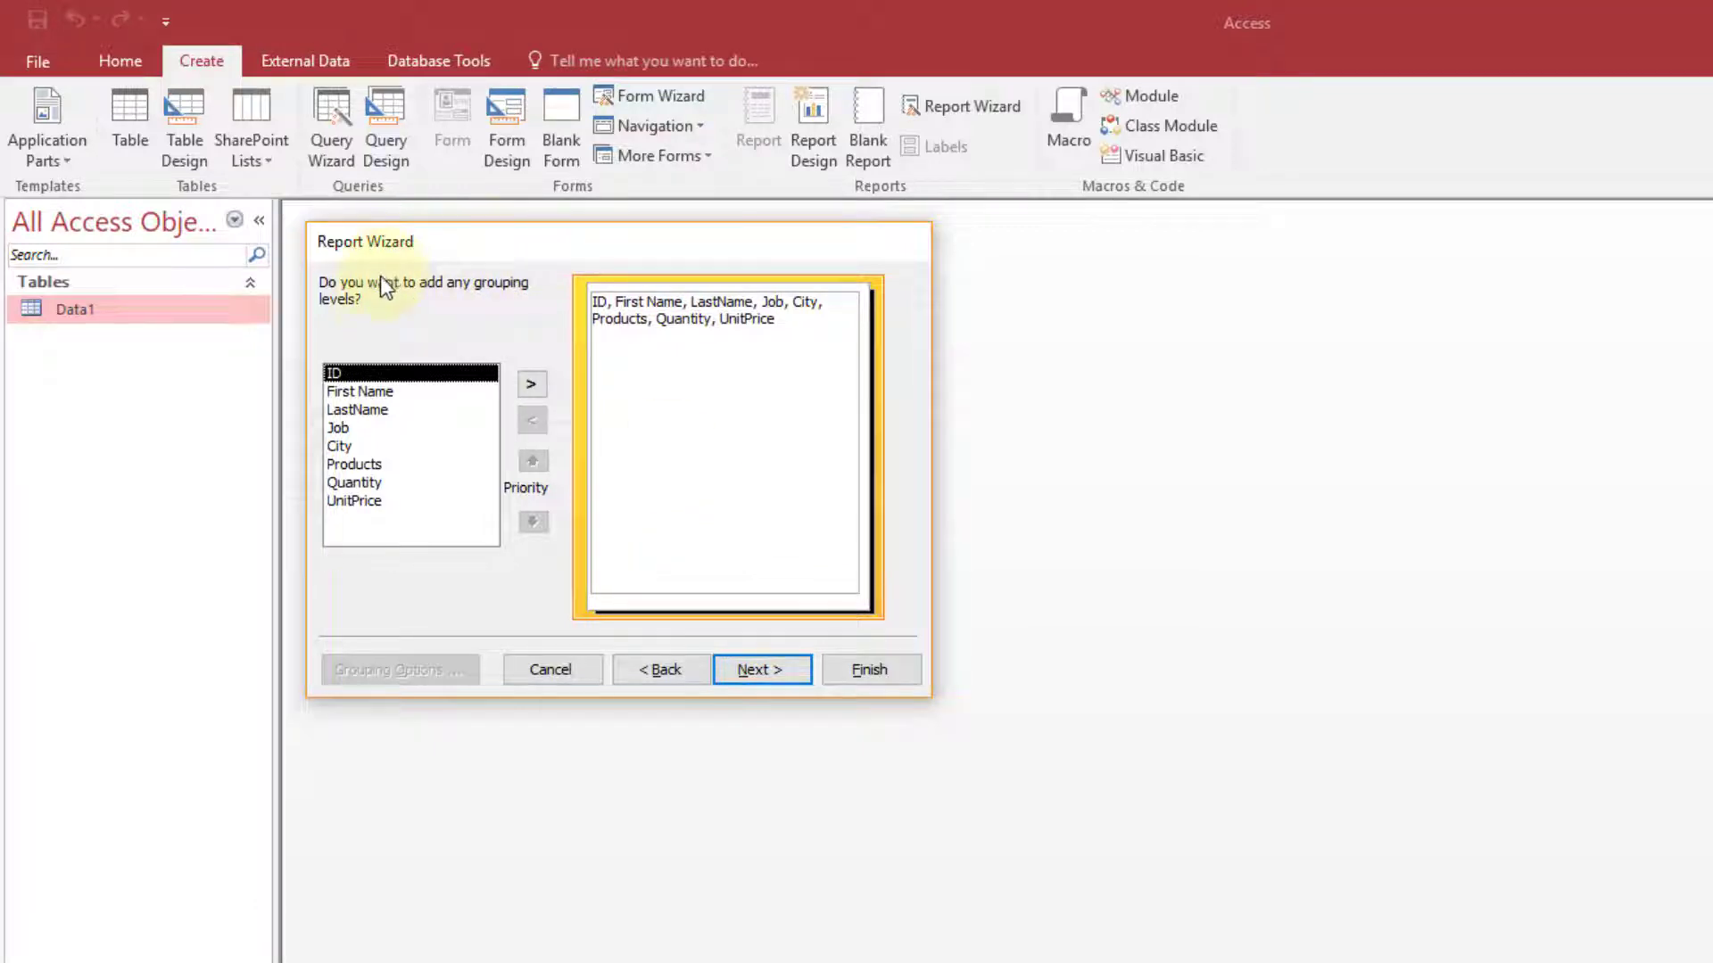
# Add City as the report's grouping level in the Report Wizard
pyautogui.click(343, 446)
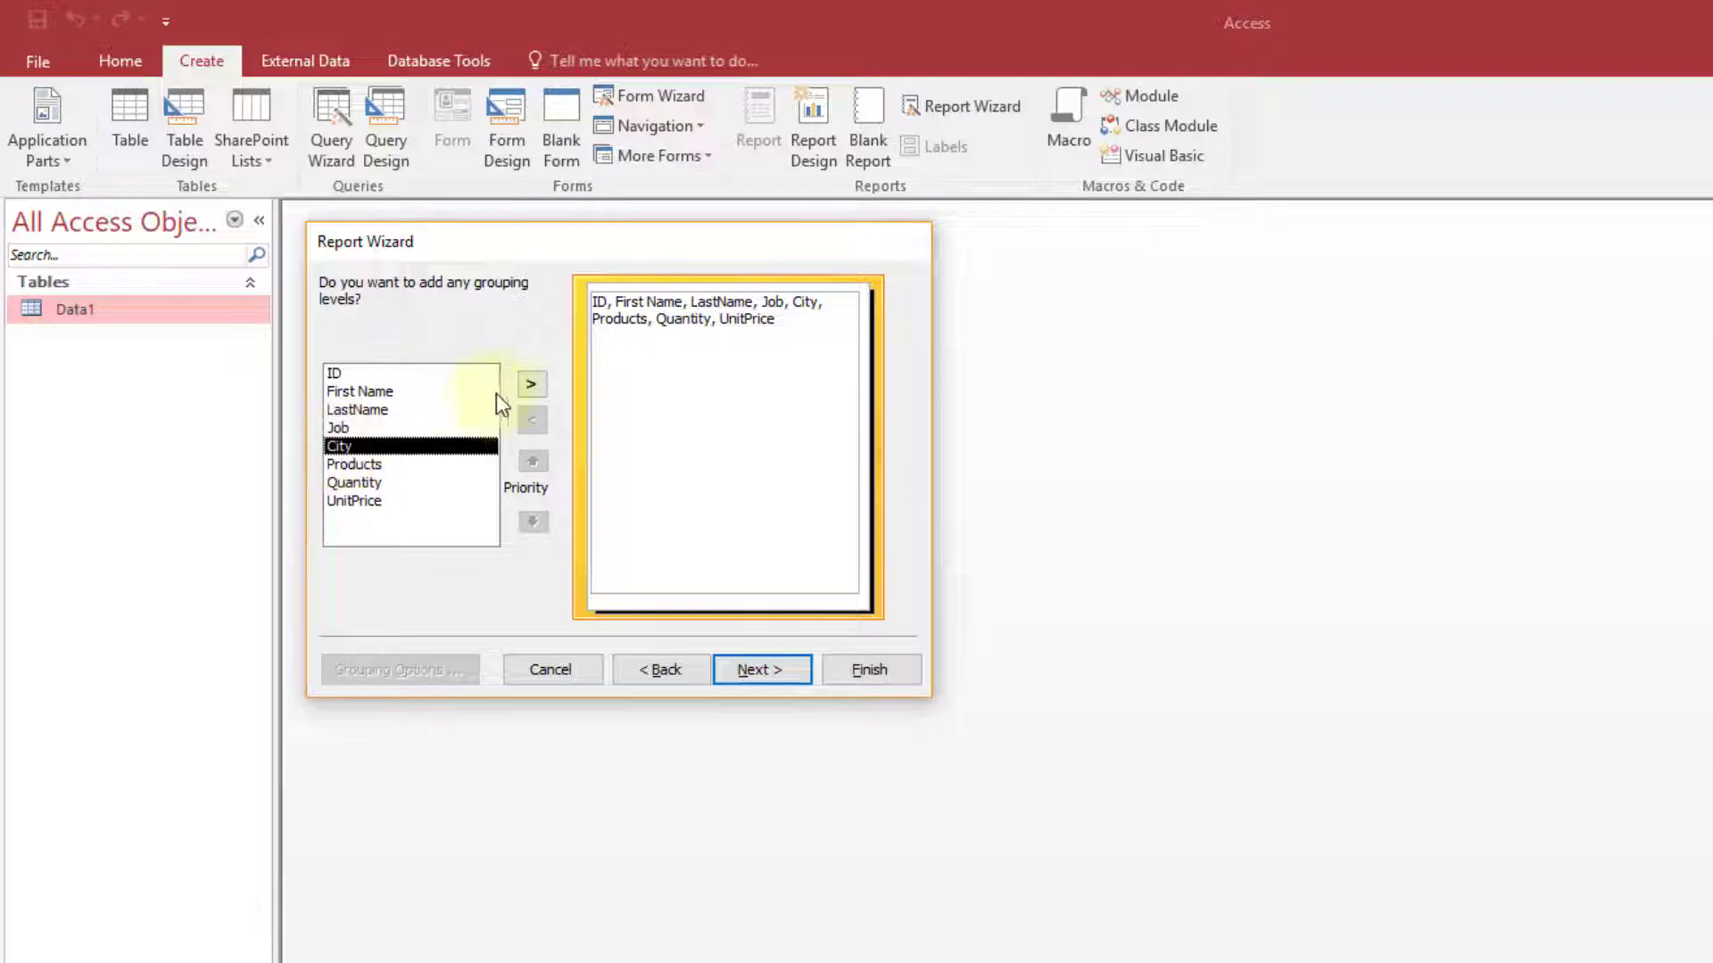
pyautogui.click(532, 385)
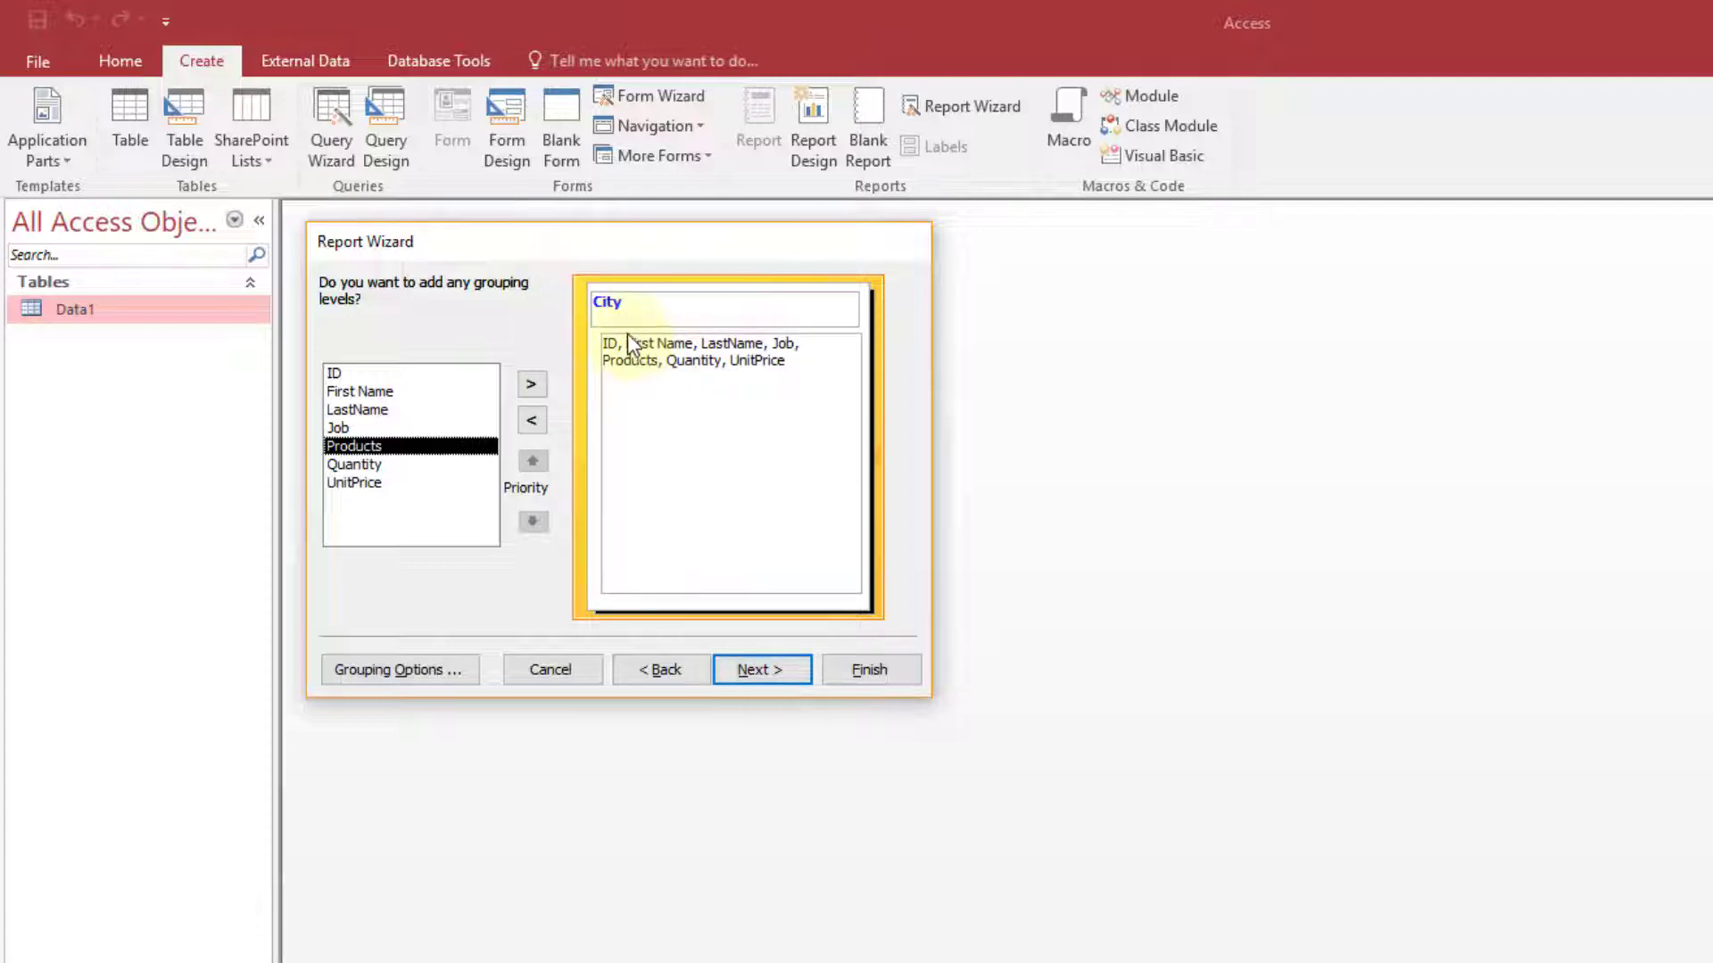
pyautogui.click(759, 678)
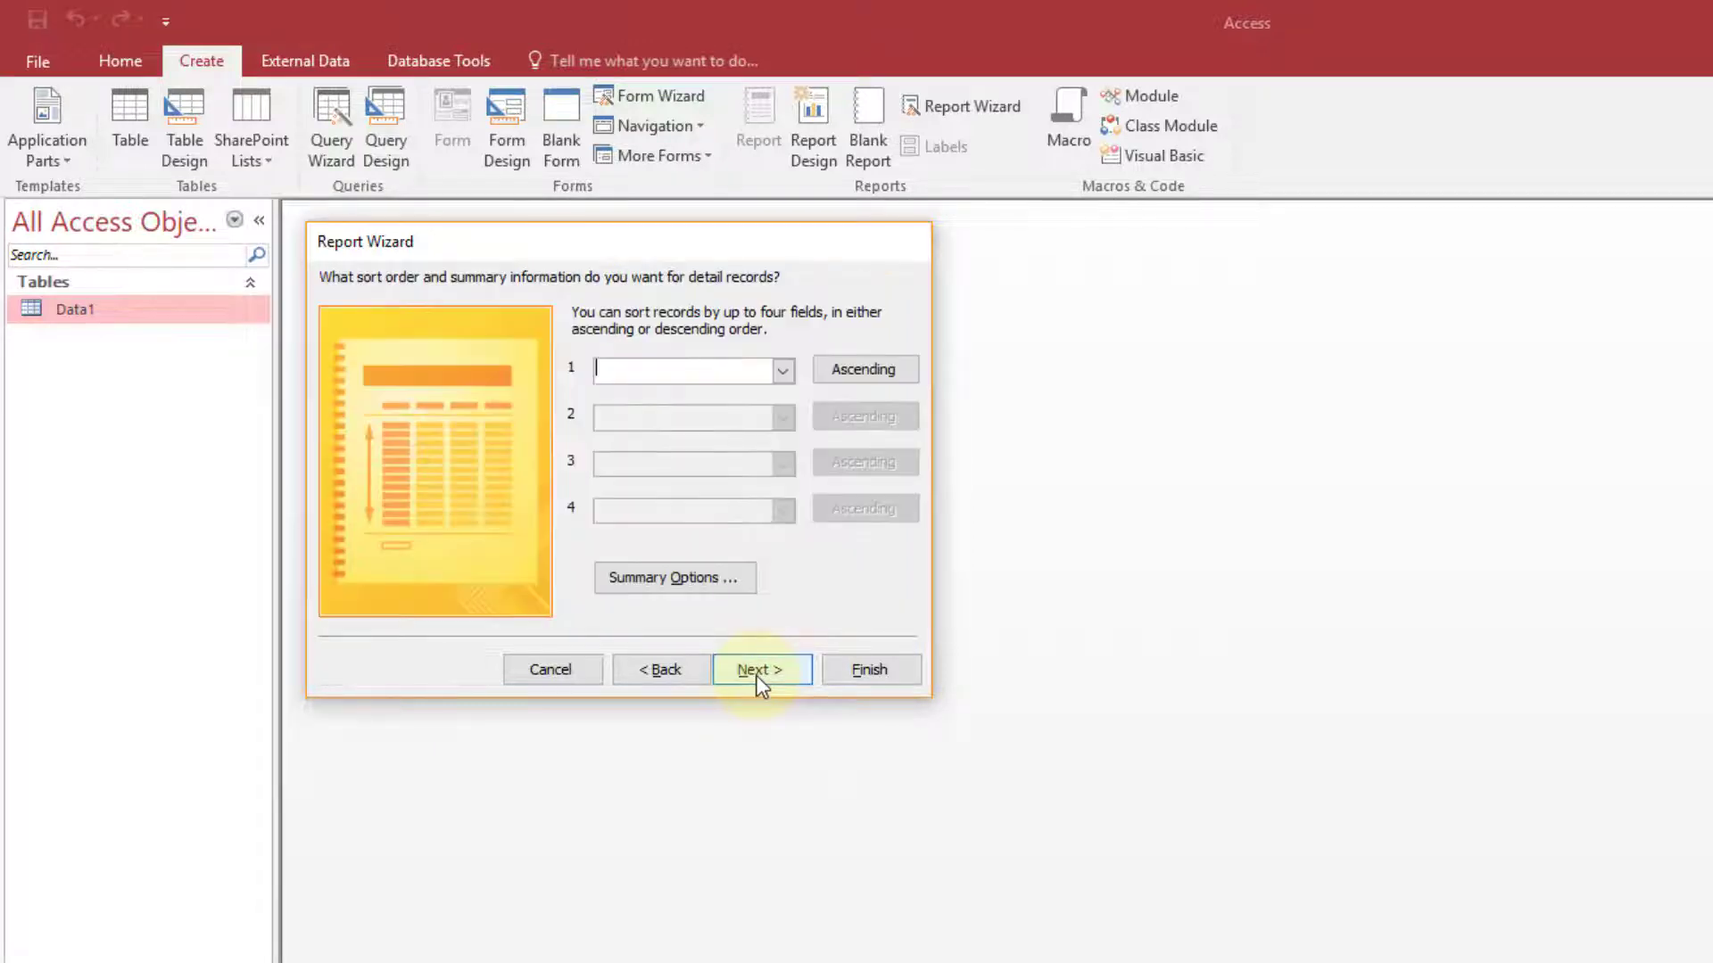
# Sort the report's detail records by Job in descending order
pyautogui.click(781, 369)
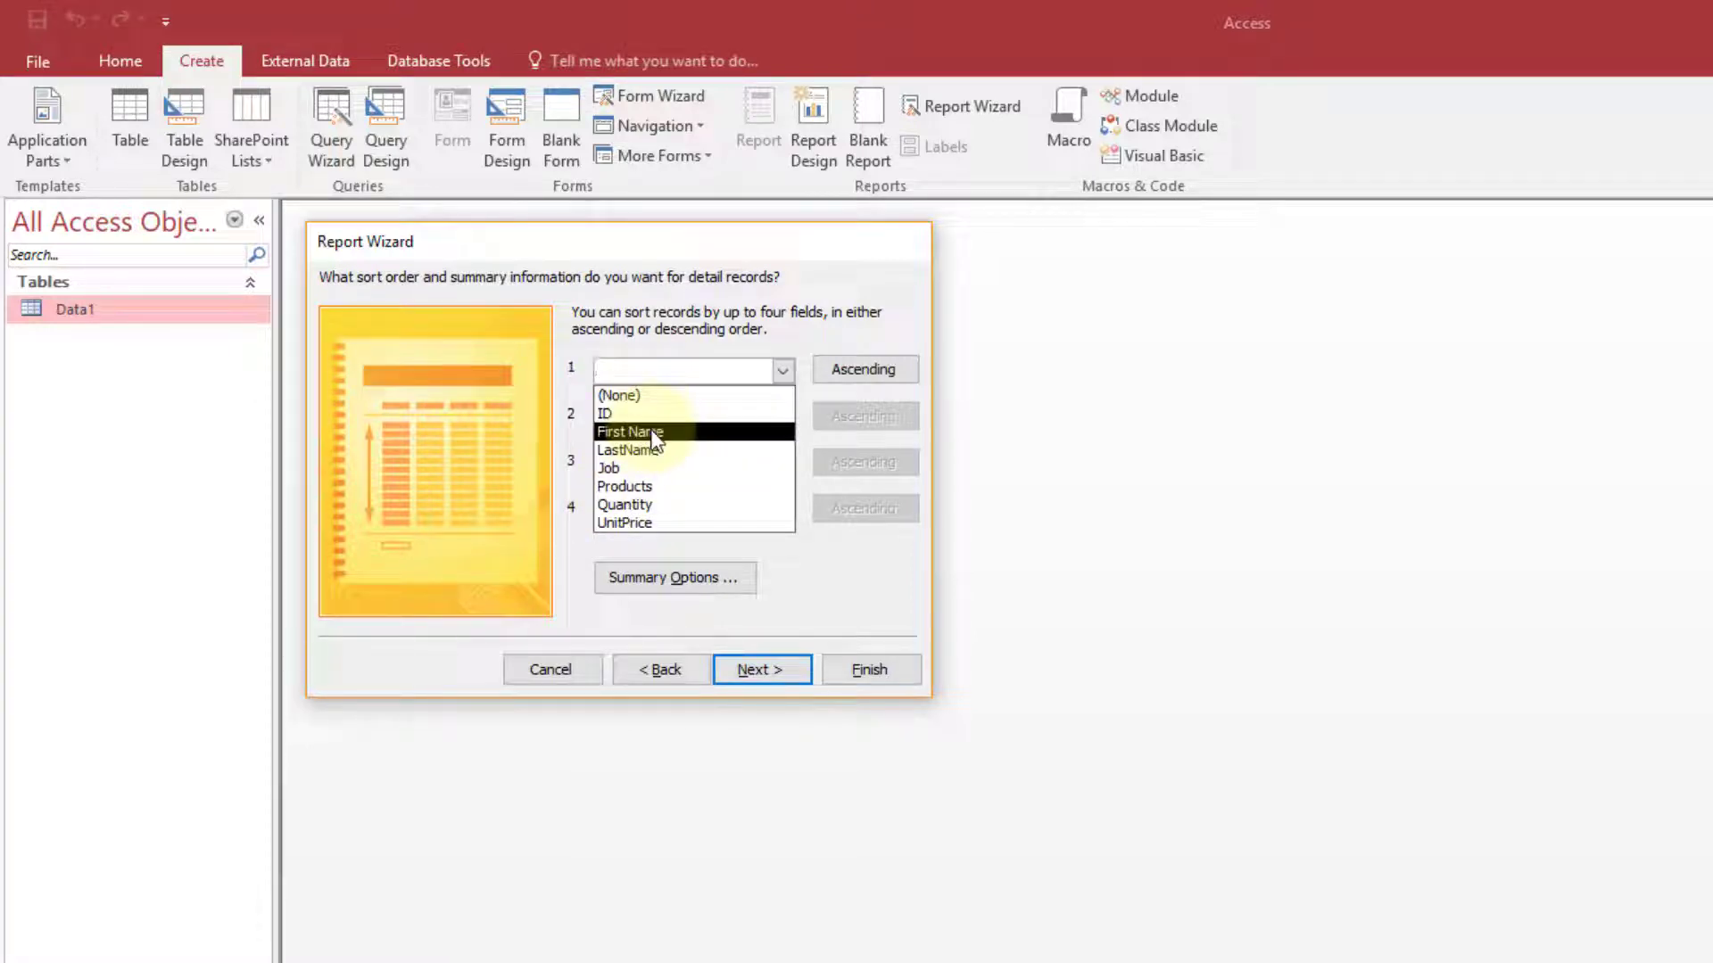
pyautogui.click(627, 471)
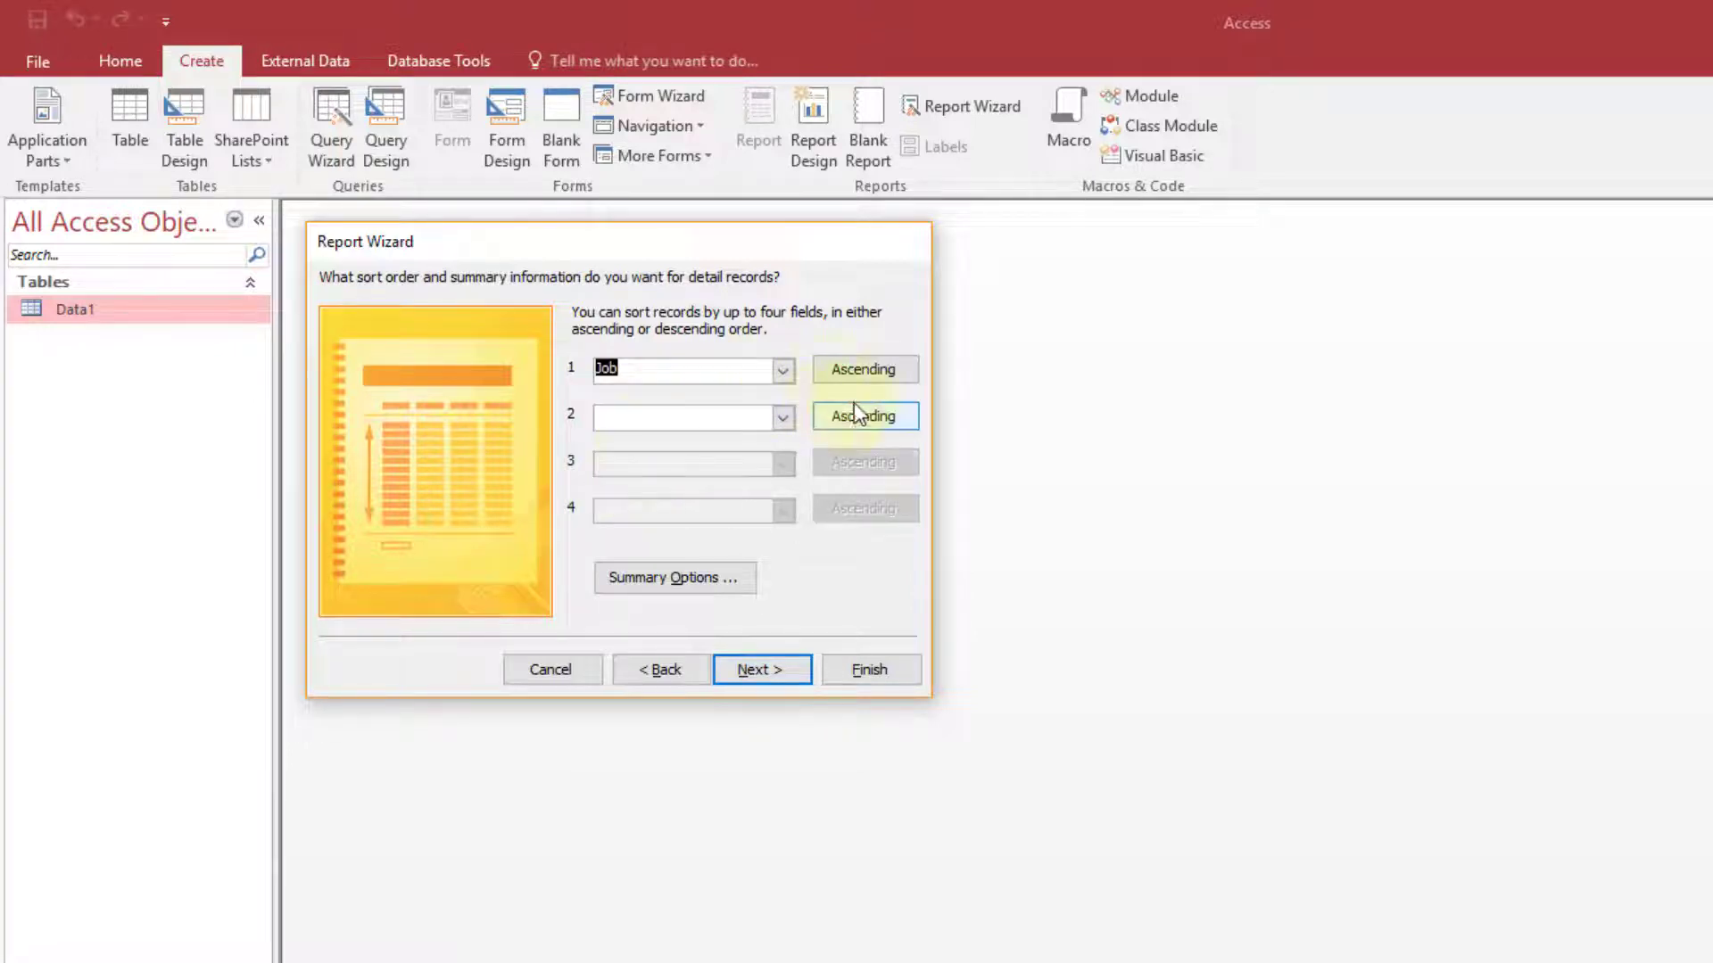
pyautogui.click(864, 370)
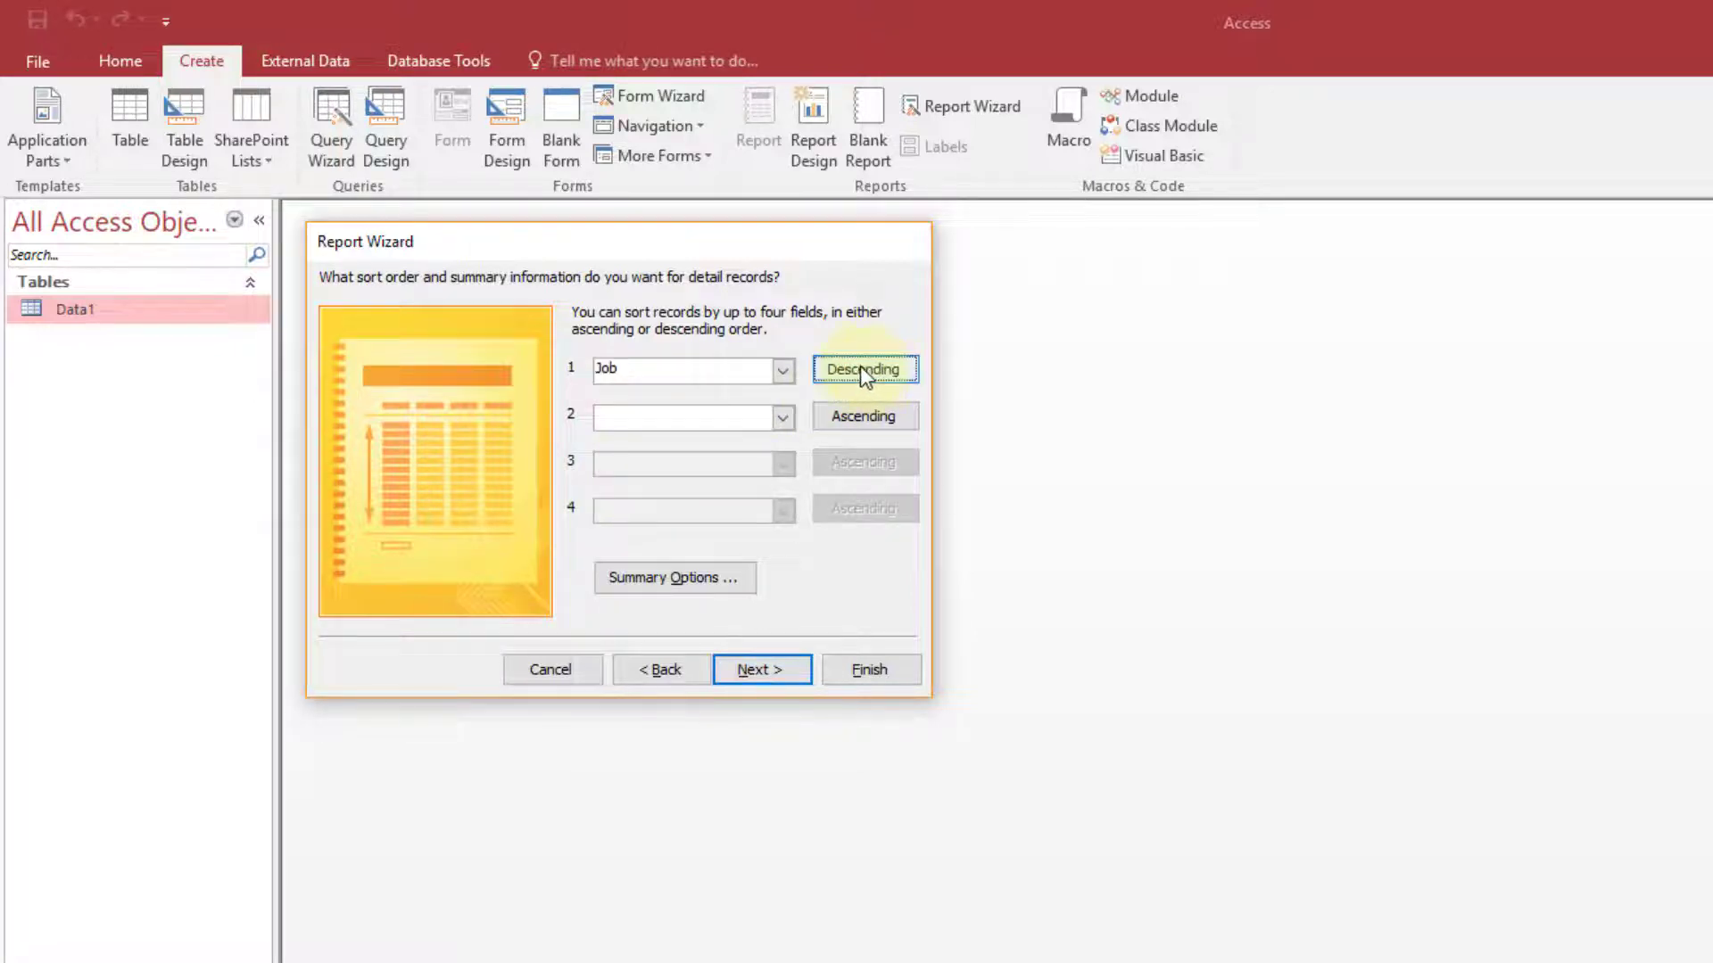
pyautogui.click(755, 671)
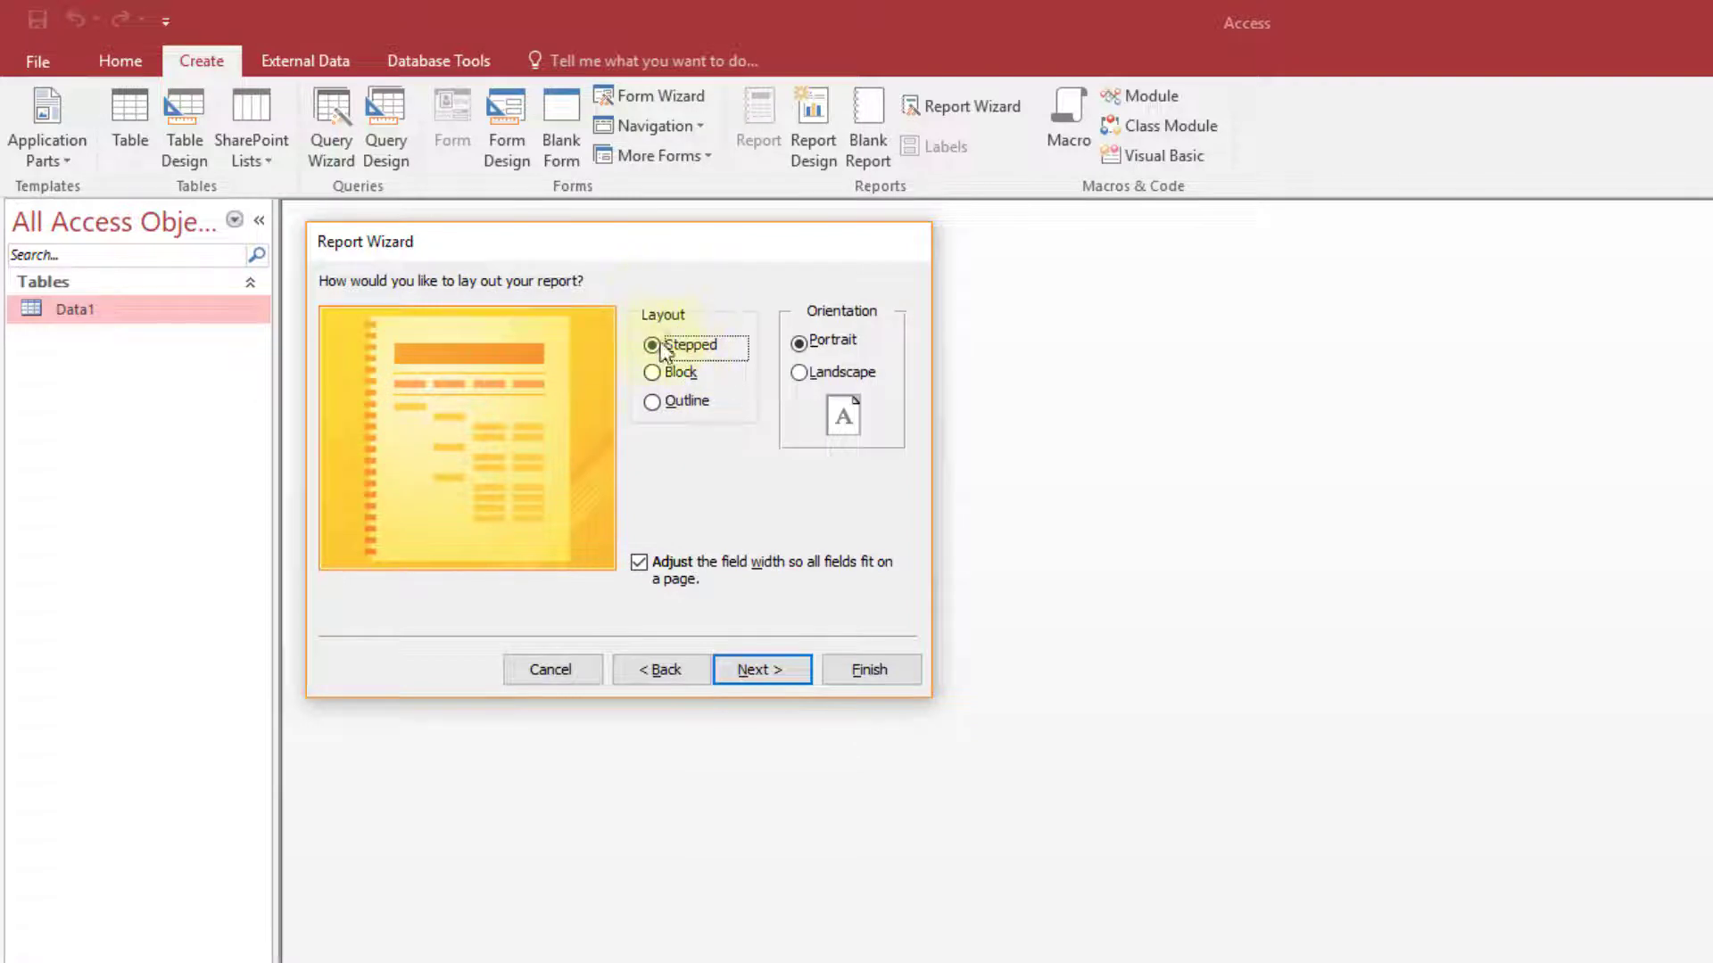
# Compare the report layout and orientation options, and settle on the Stepped layout with Portrait orientation
pyautogui.click(673, 375)
pyautogui.click(667, 395)
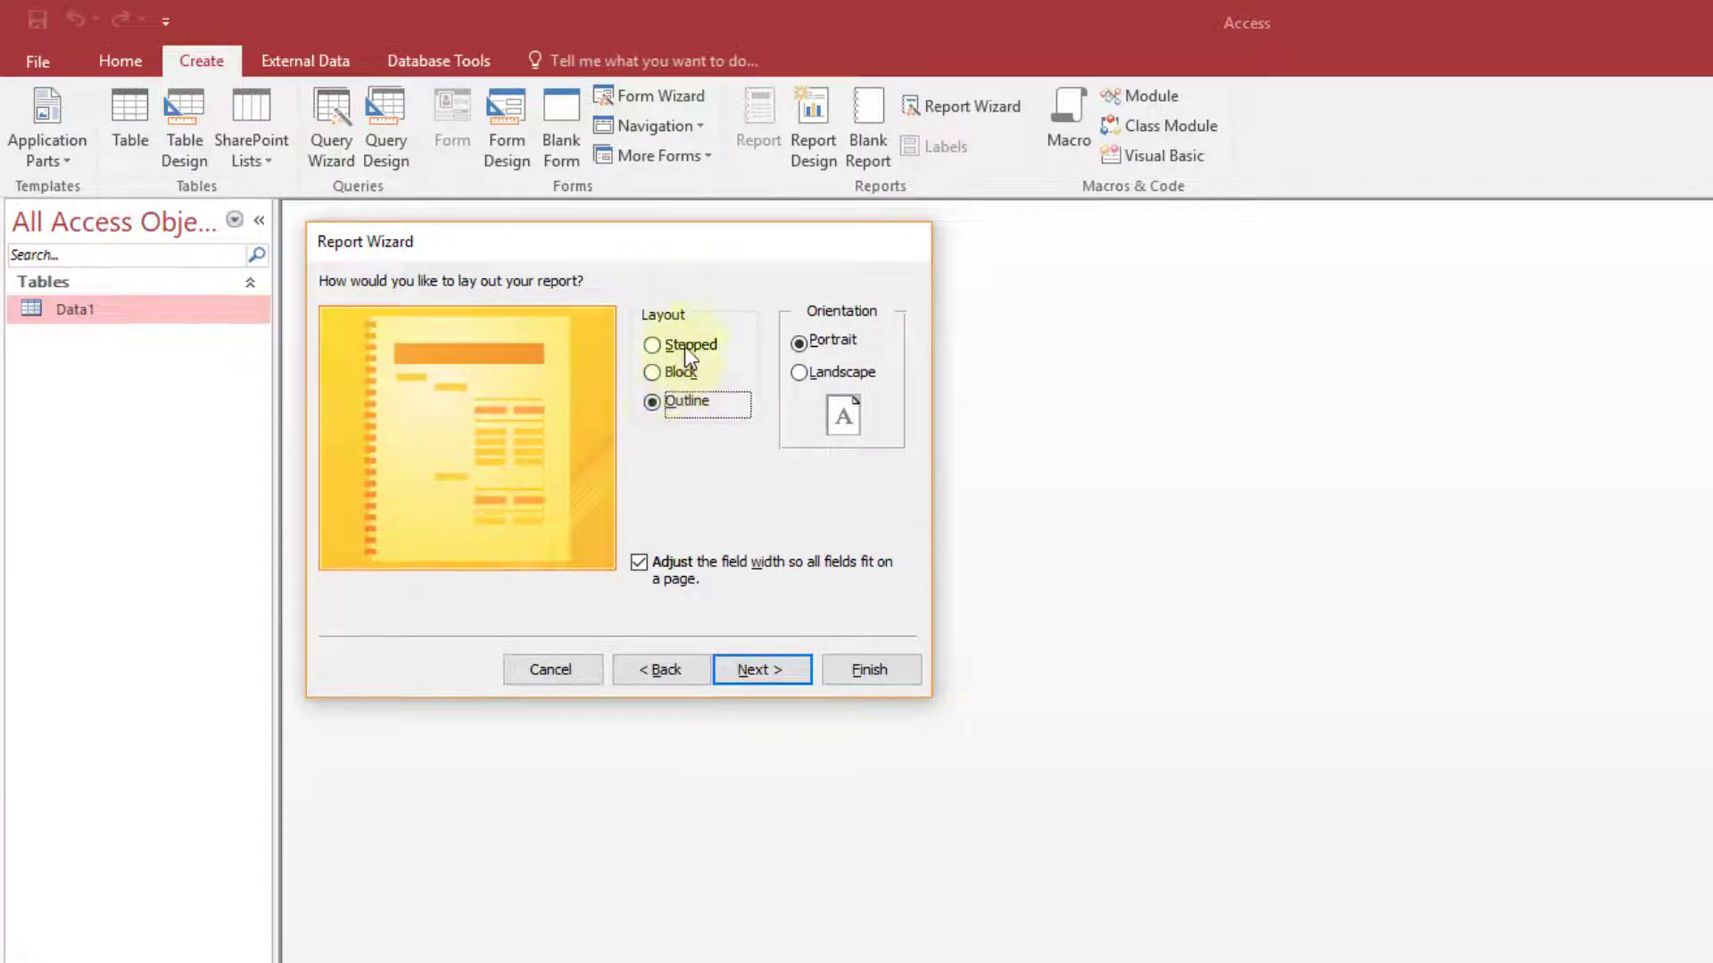
pyautogui.click(683, 346)
pyautogui.click(683, 369)
pyautogui.click(684, 398)
pyautogui.click(687, 347)
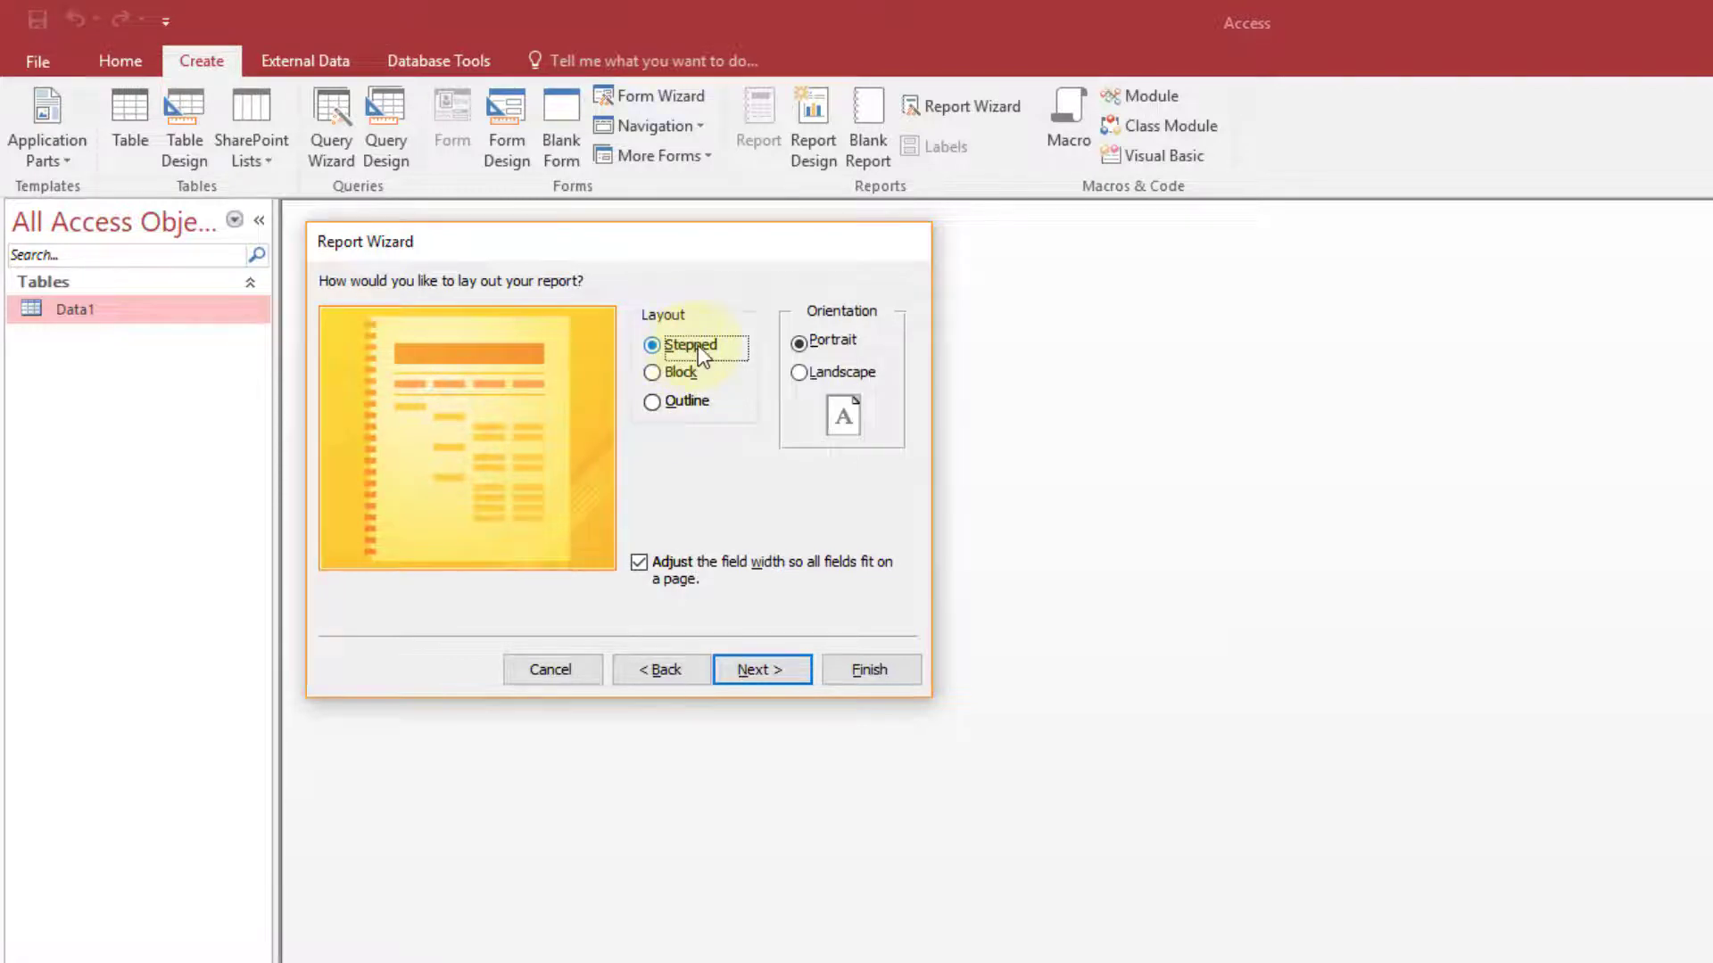
pyautogui.click(812, 376)
pyautogui.click(819, 357)
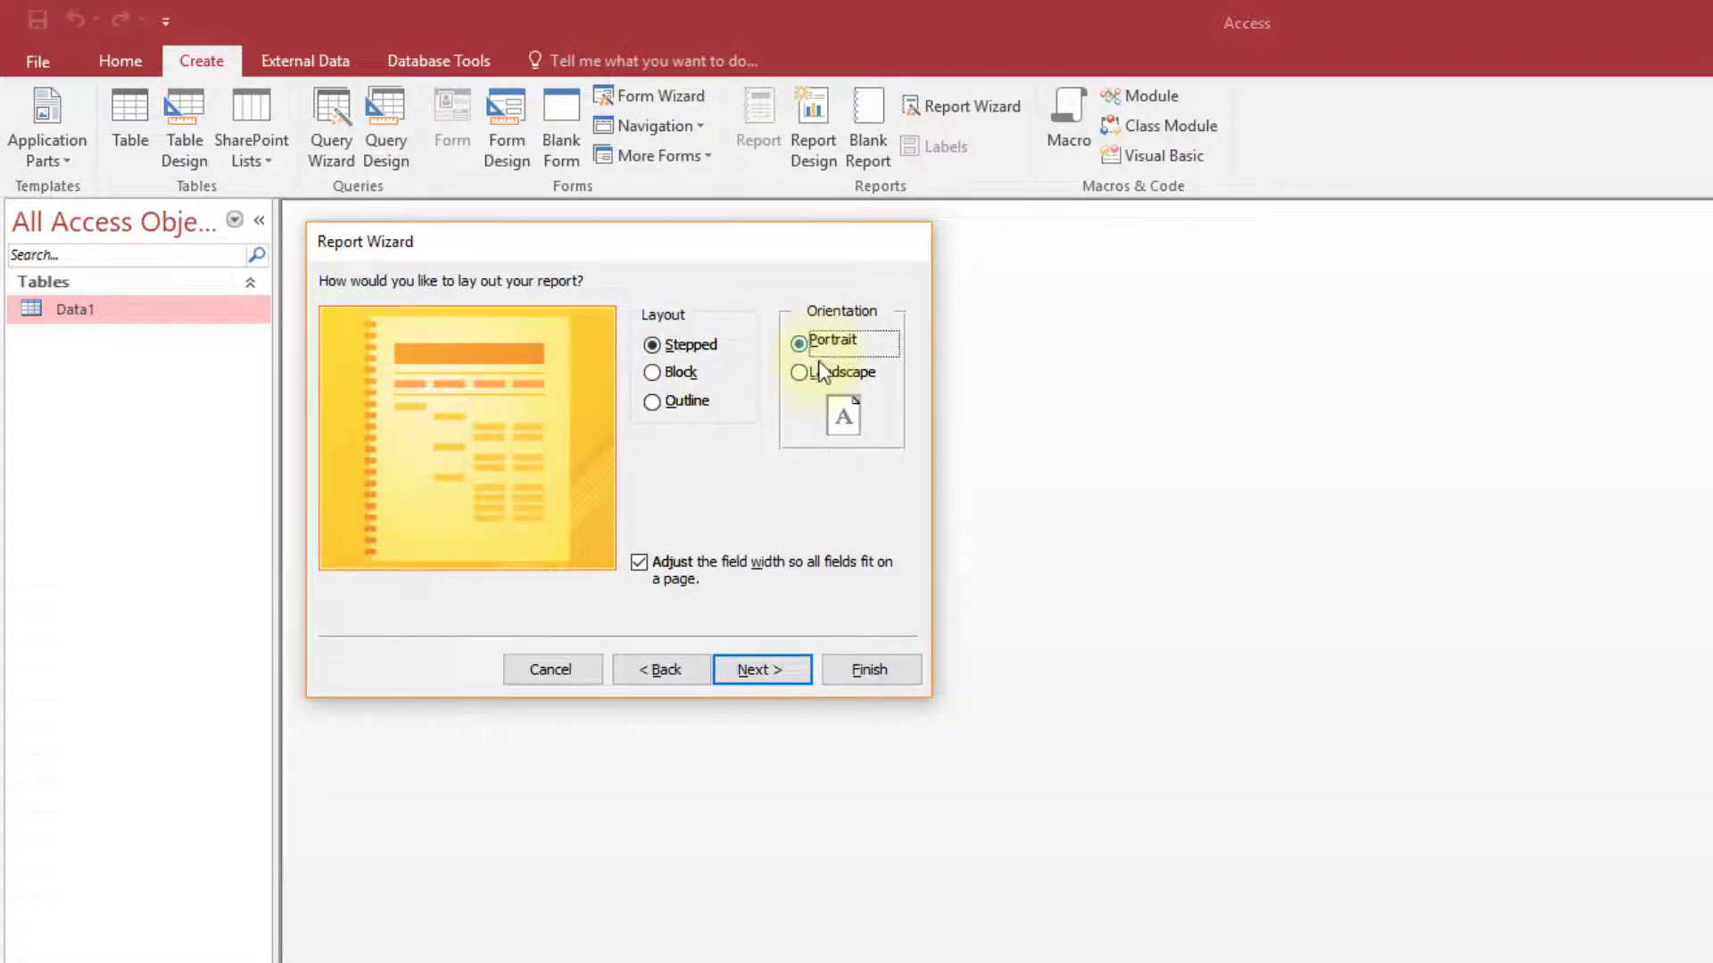
pyautogui.click(746, 671)
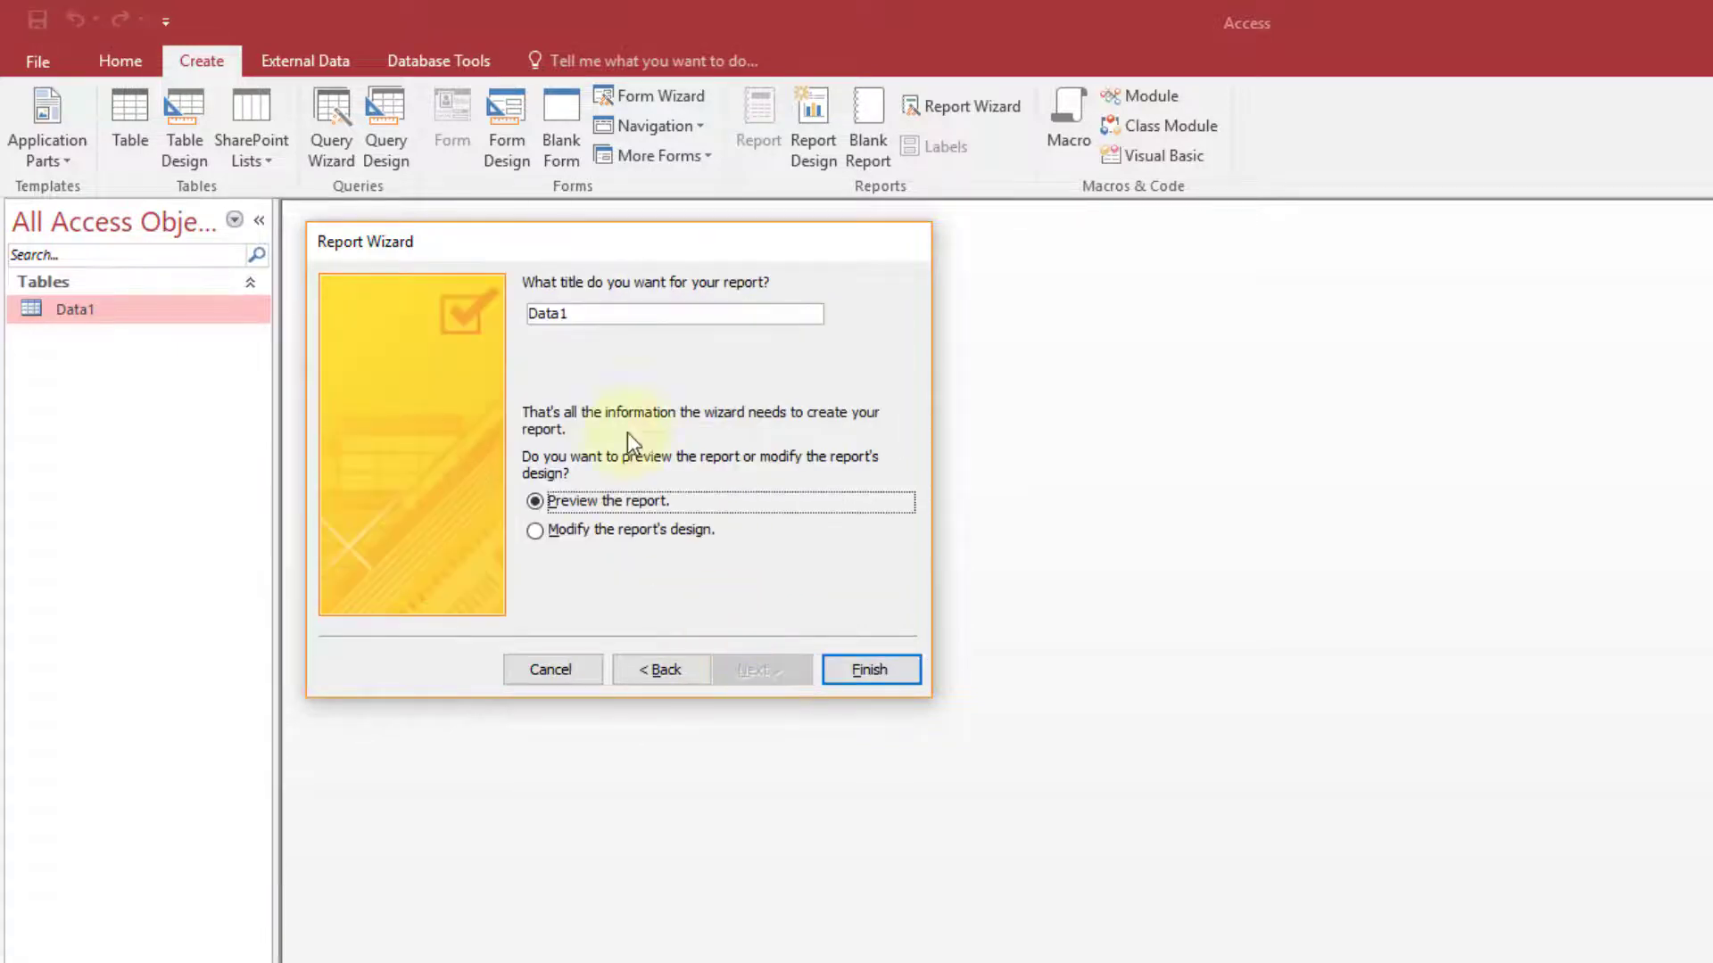
# Title the report rptData1 and finish the wizard with the report preview
pyautogui.click(593, 315)
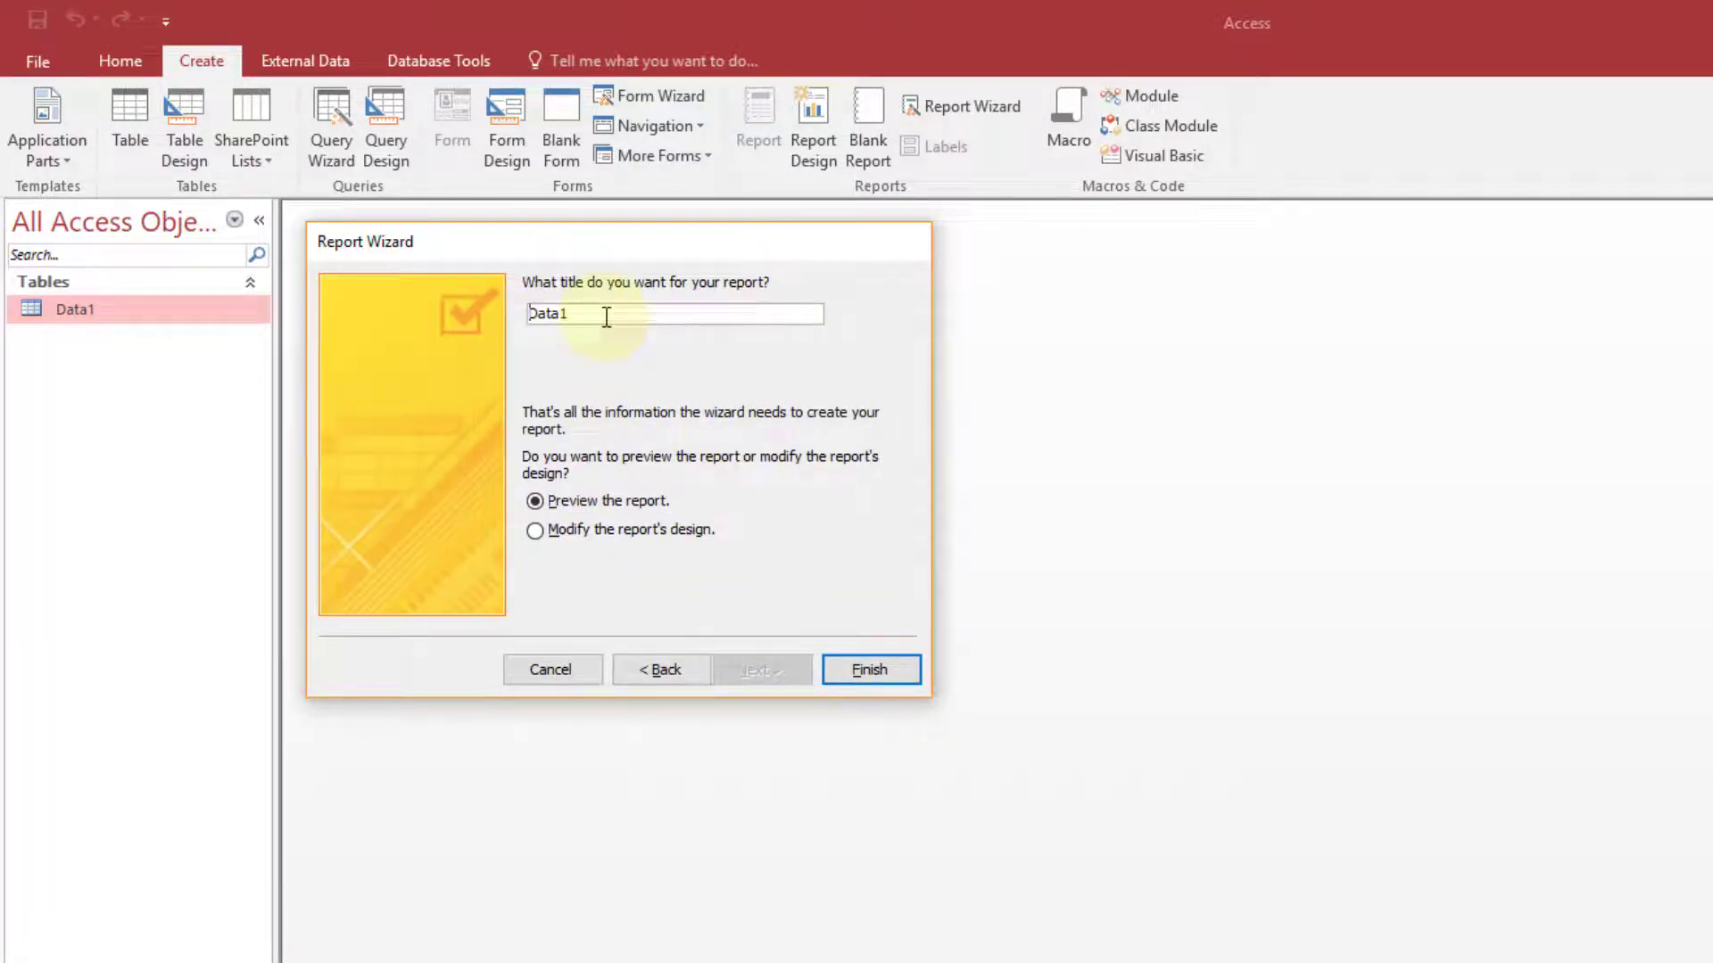
pyautogui.press('Home')
pyautogui.write('rpt')
pyautogui.click(867, 670)
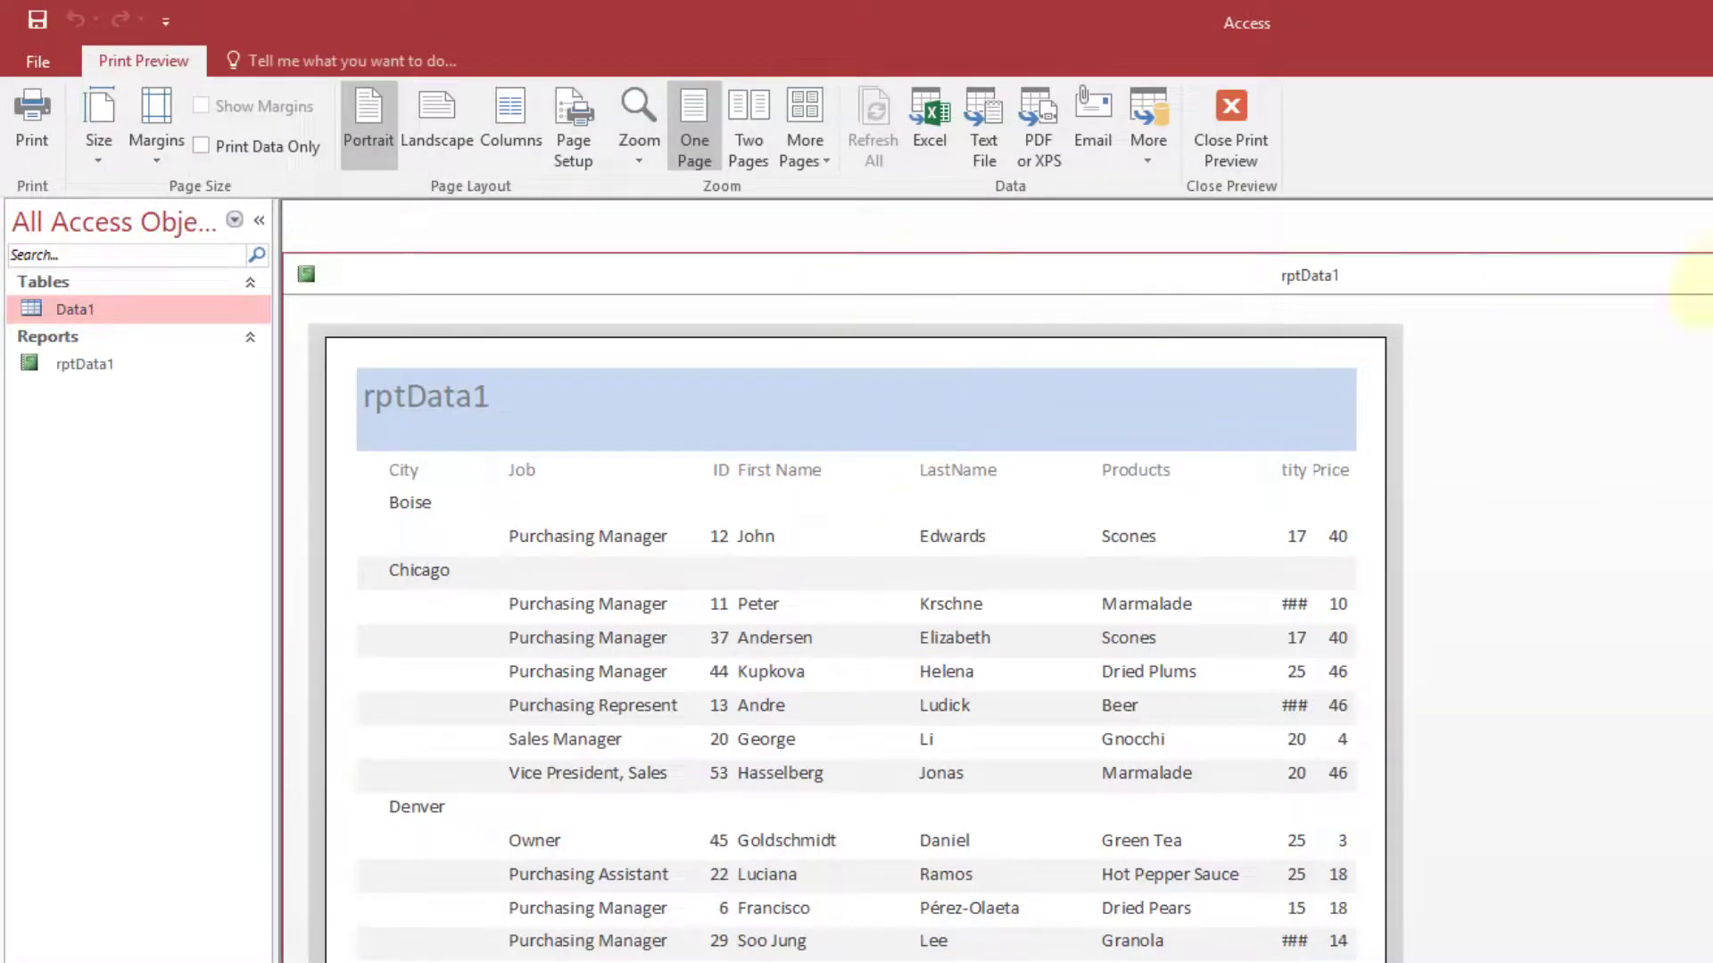
# Examine the rptData1 print preview, checking the city groups, the job sorting and how the columns fit
pyautogui.moveTo(1675, 270); pyautogui.dragTo(1663, 233)
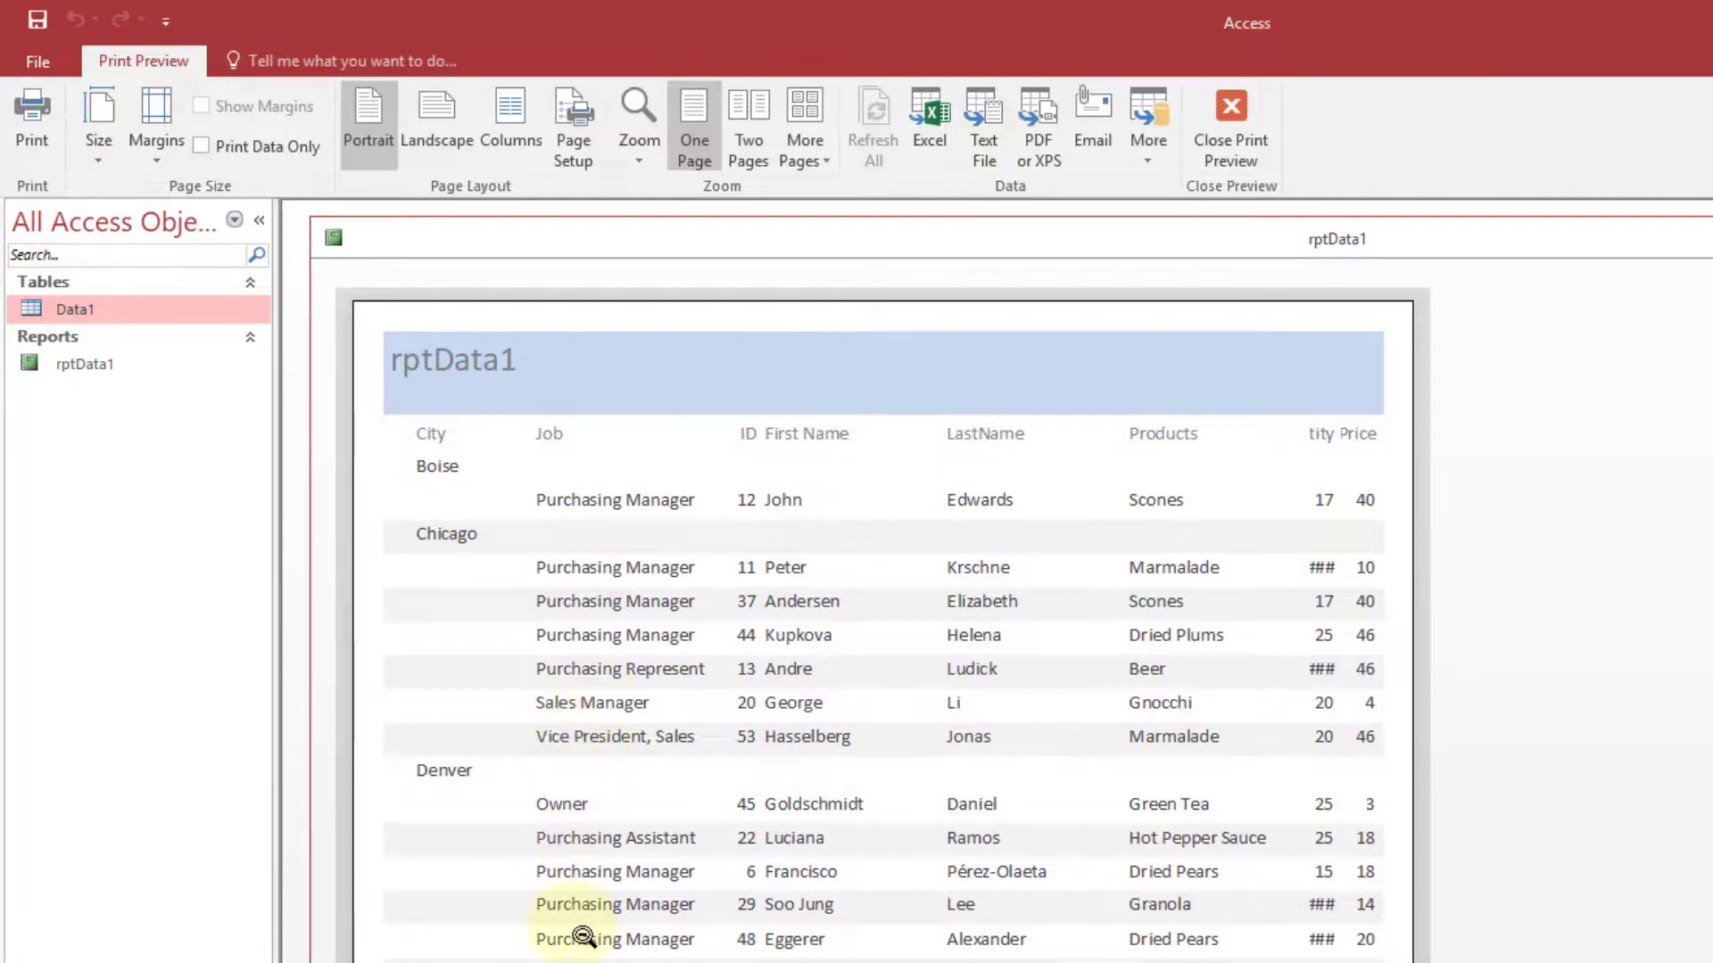
pyautogui.scroll(-10, 585, 937)
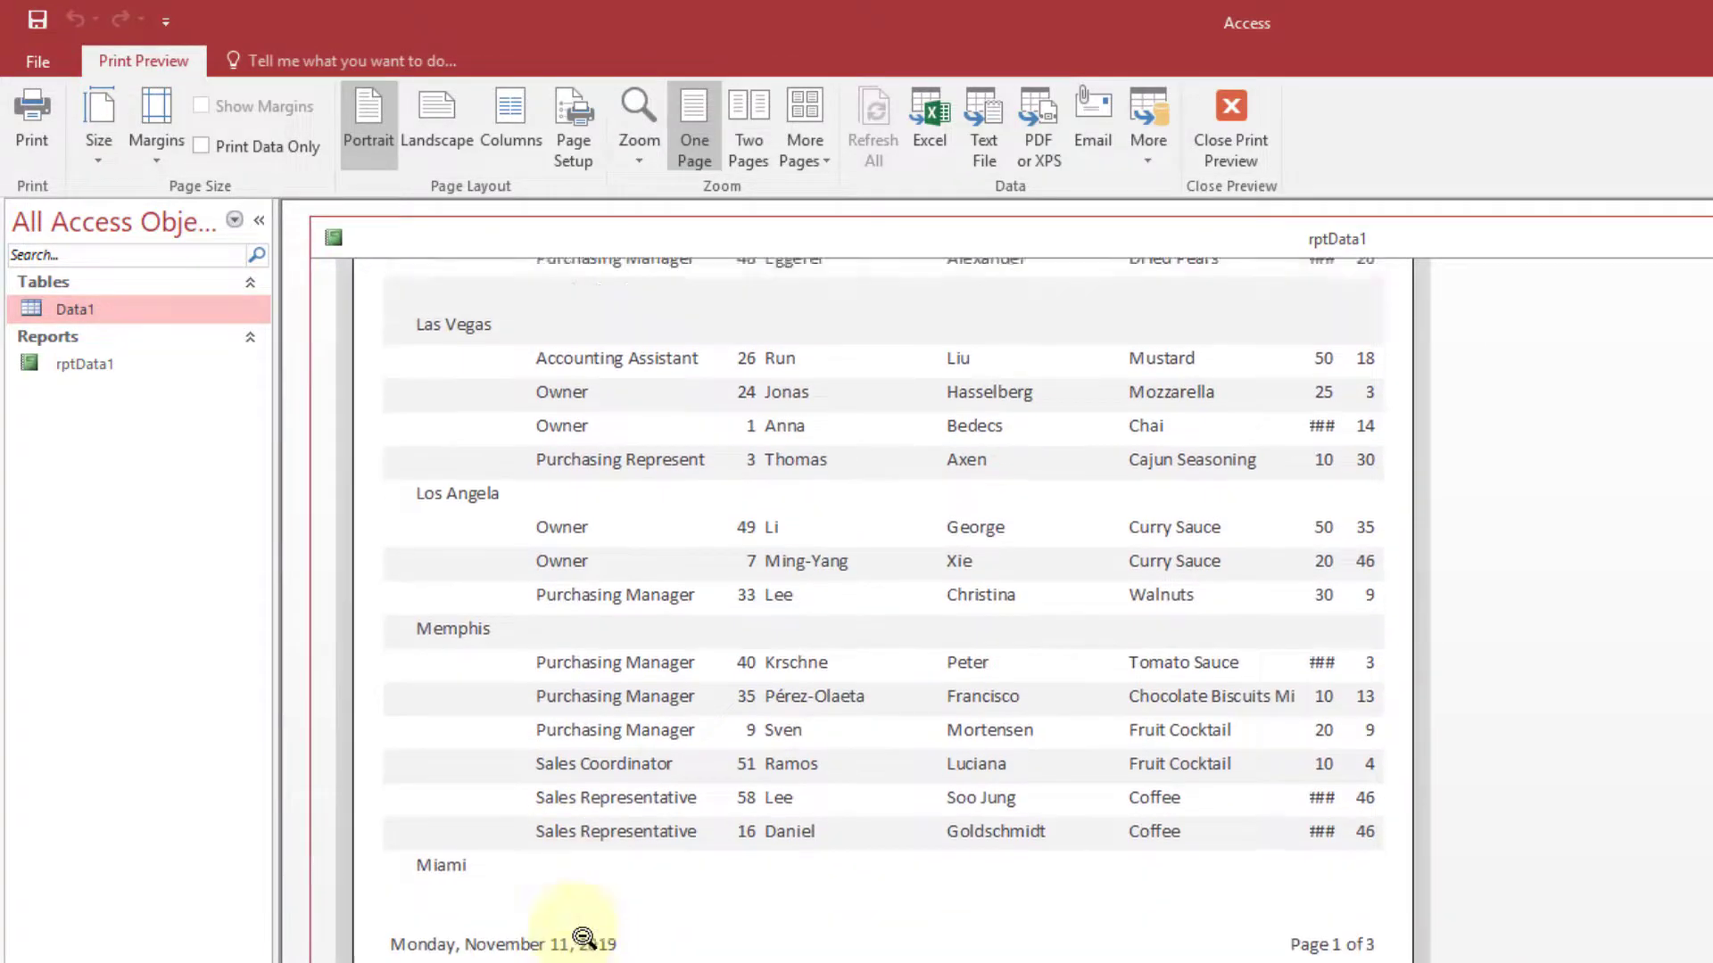
pyautogui.scroll(3, 585, 936)
pyautogui.scroll(-10, 625, 935)
pyautogui.scroll(4, 644, 934)
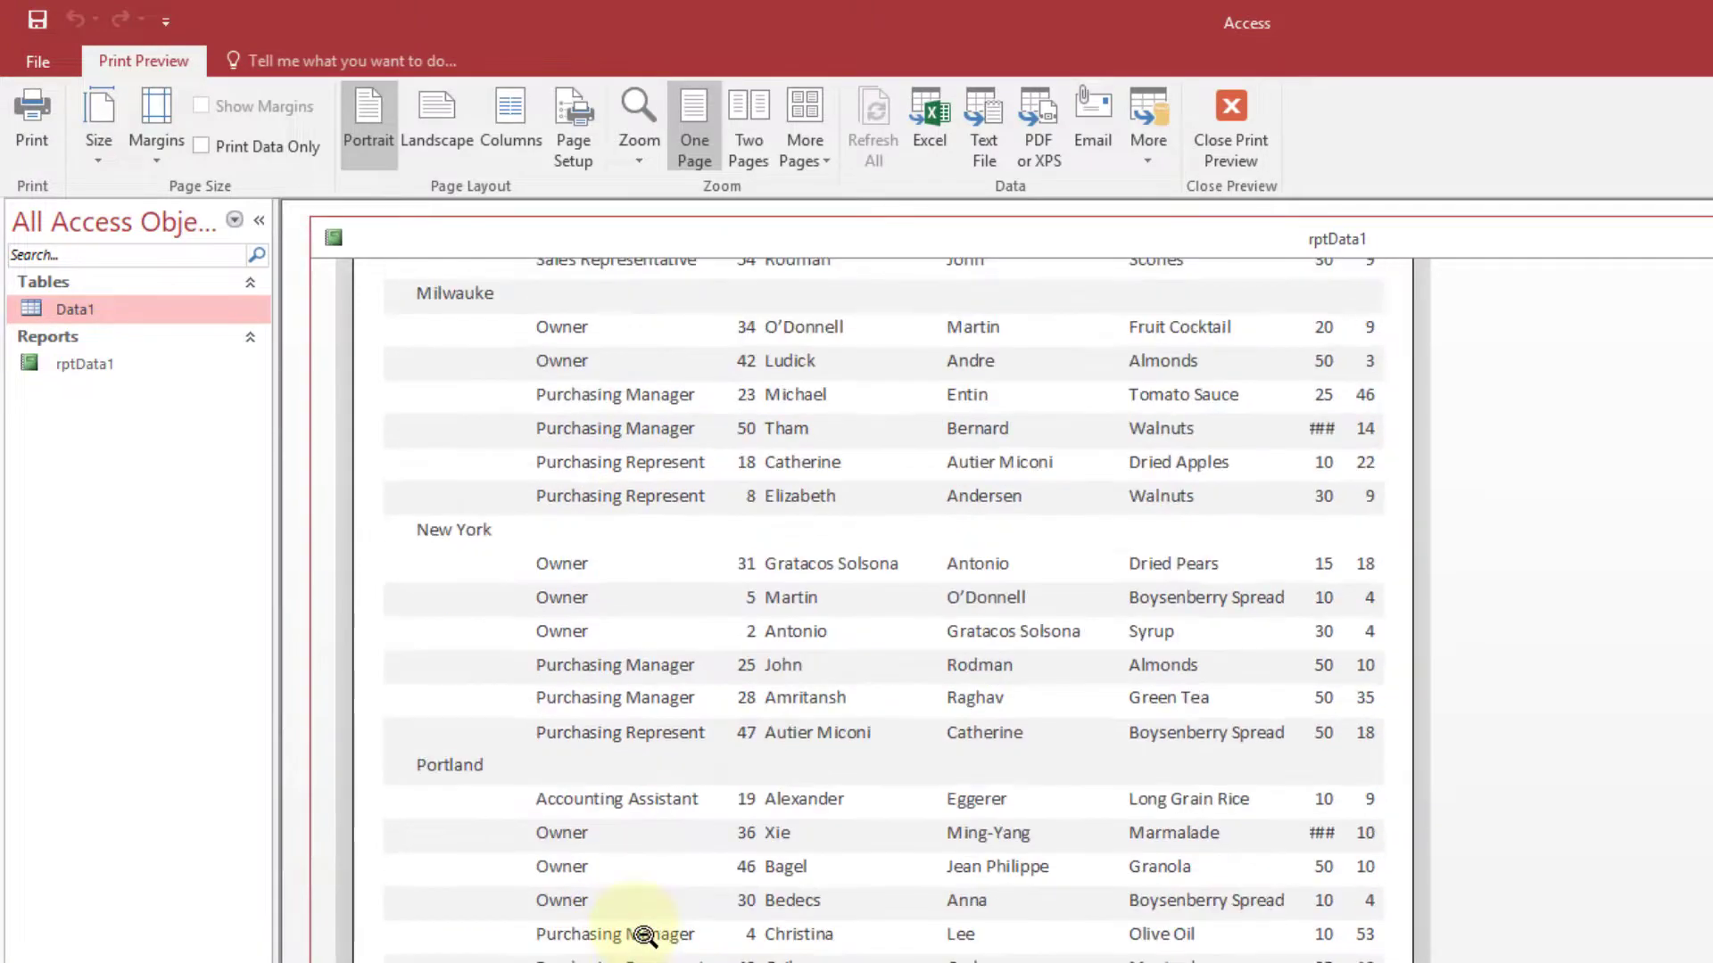
pyautogui.scroll(5, 644, 934)
pyautogui.scroll(-6, 650, 769)
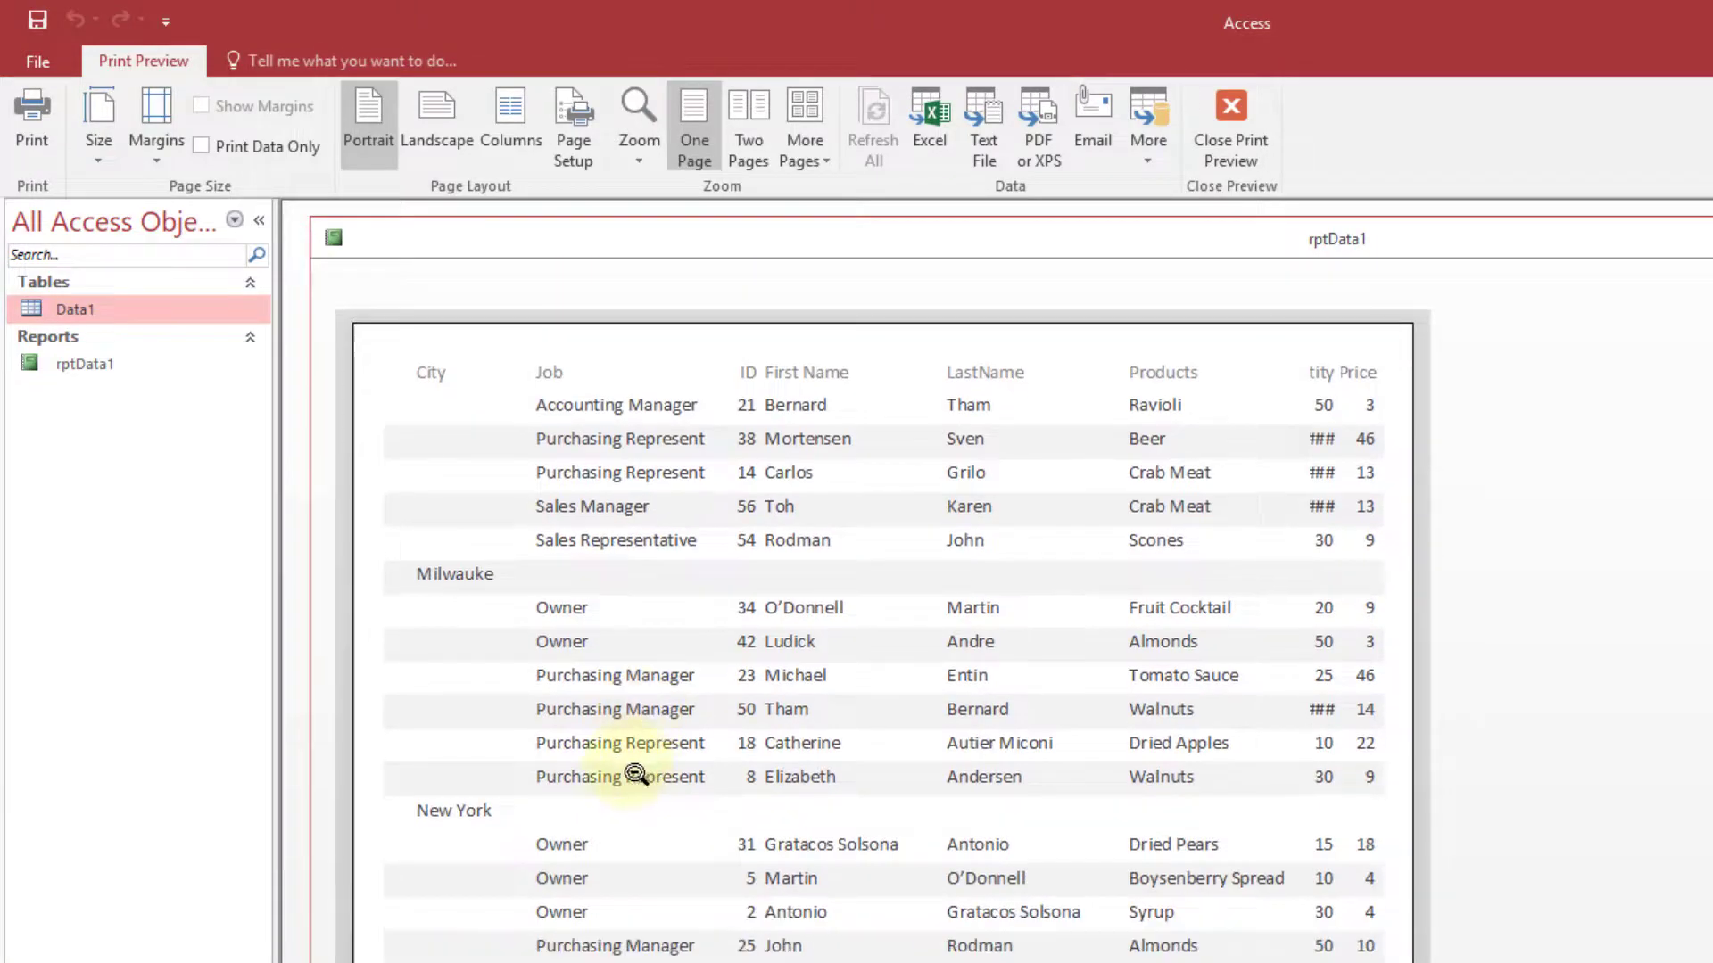
pyautogui.scroll(8, 625, 753)
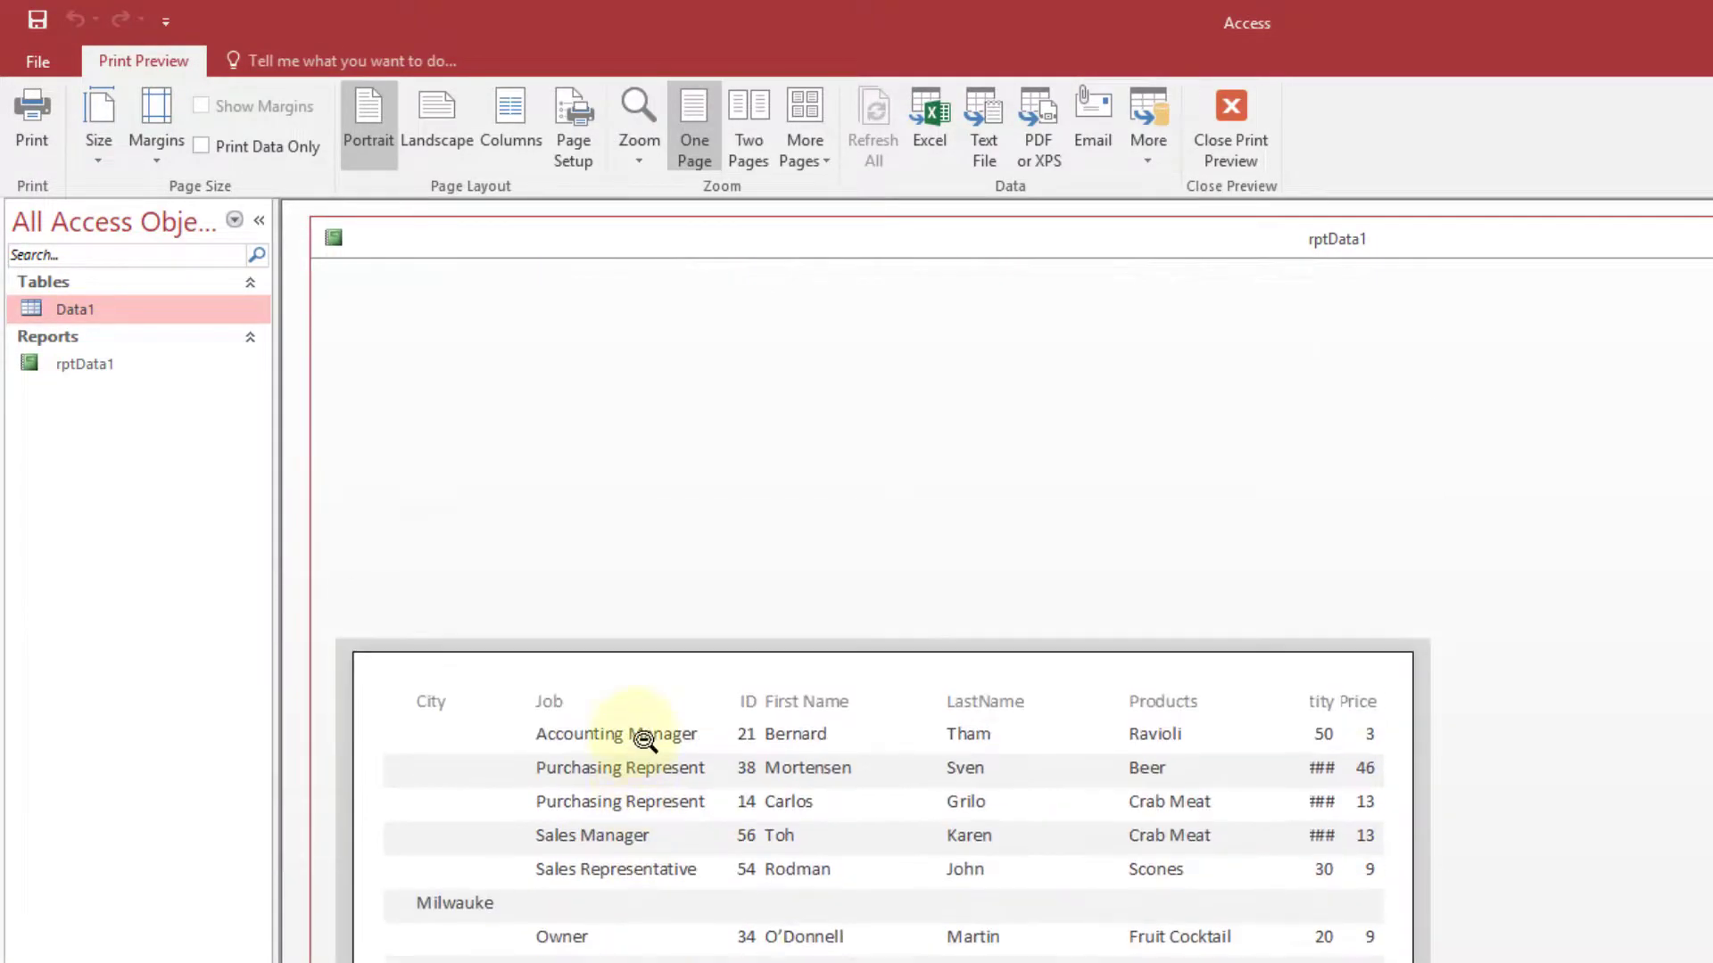
pyautogui.scroll(-10, 644, 740)
pyautogui.scroll(6, 635, 662)
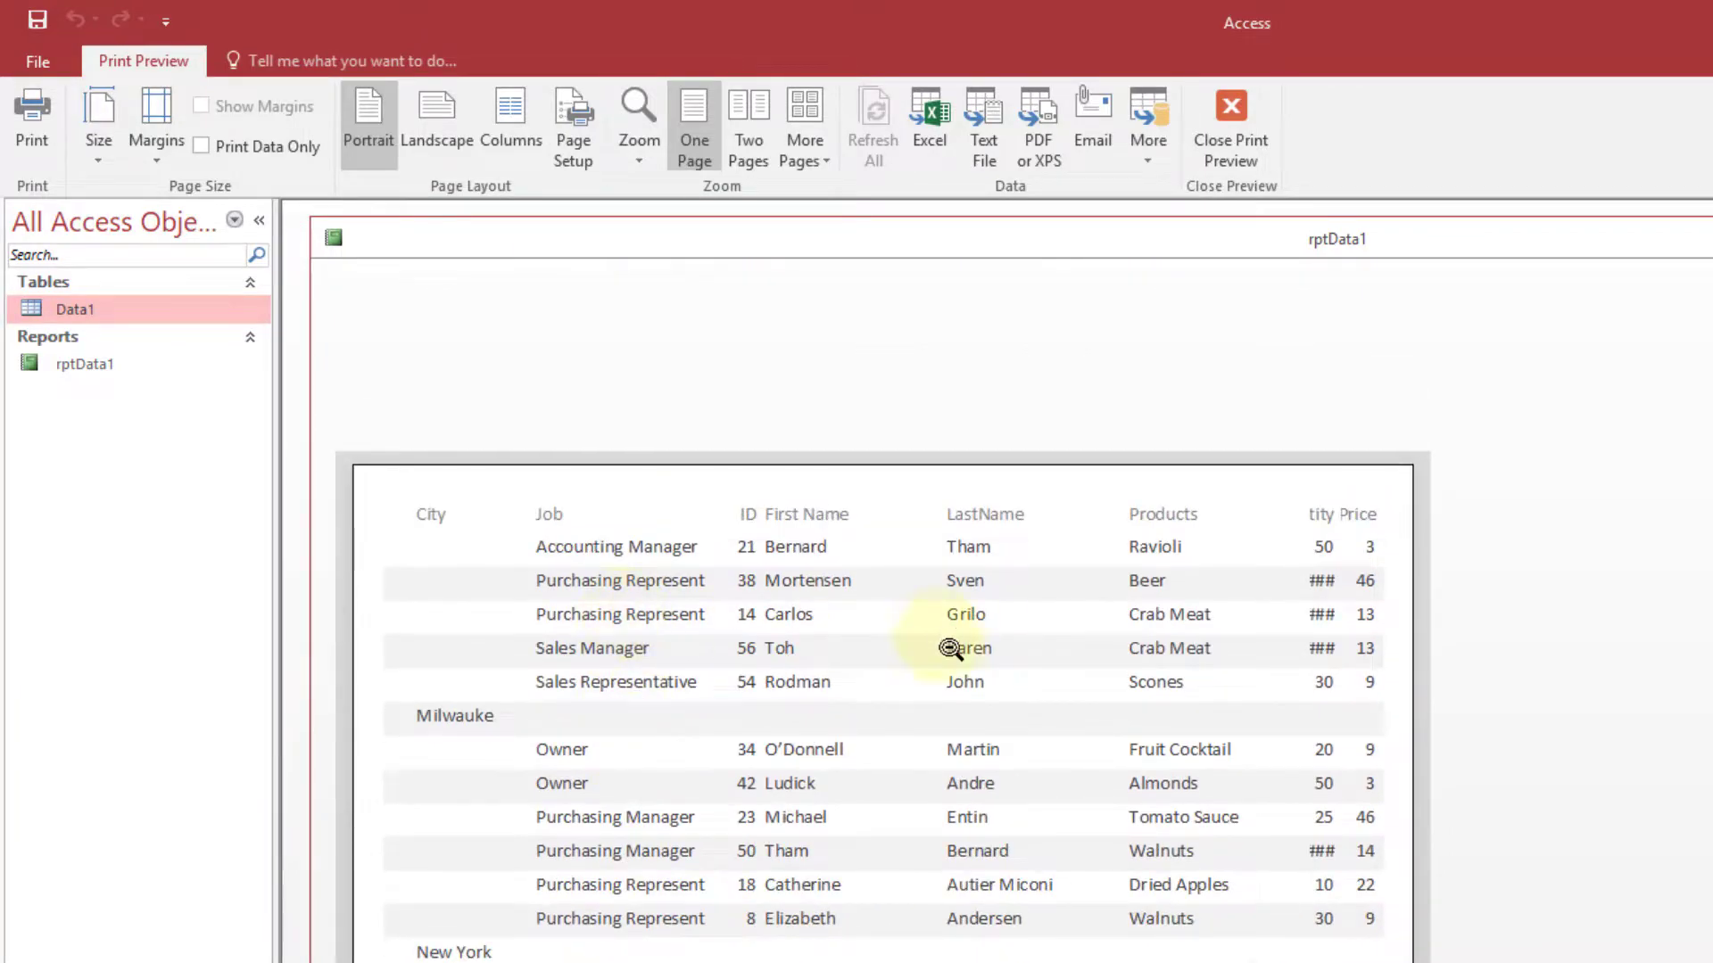
pyautogui.scroll(-4, 1062, 757)
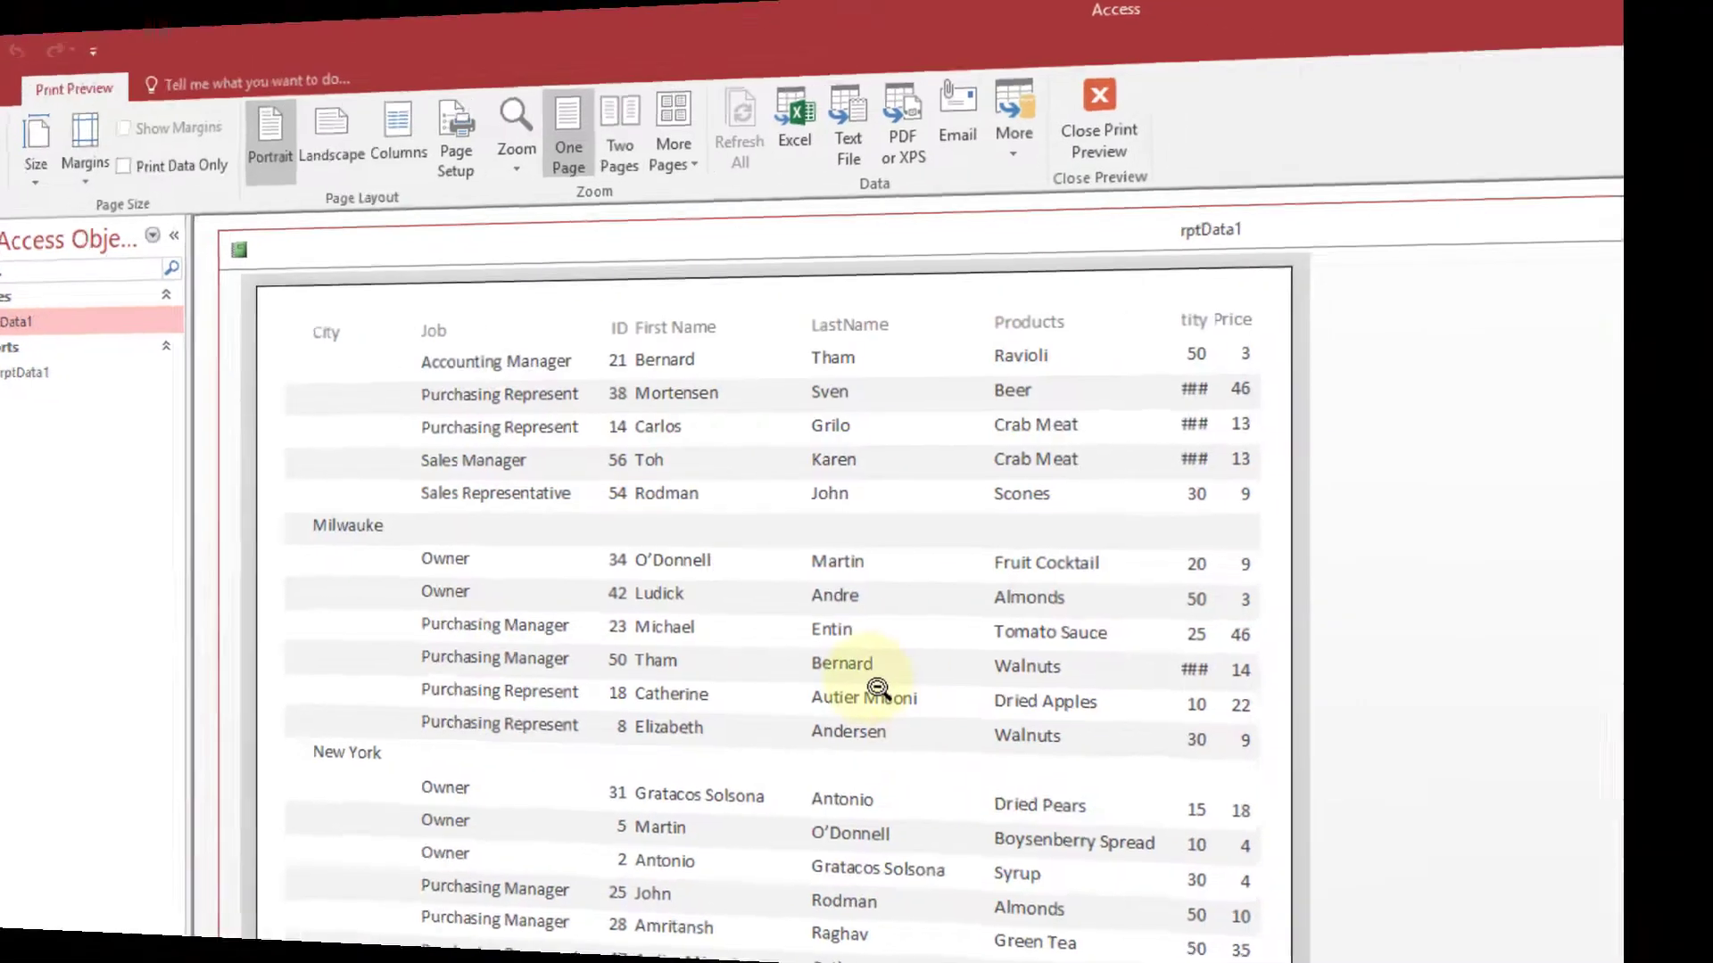